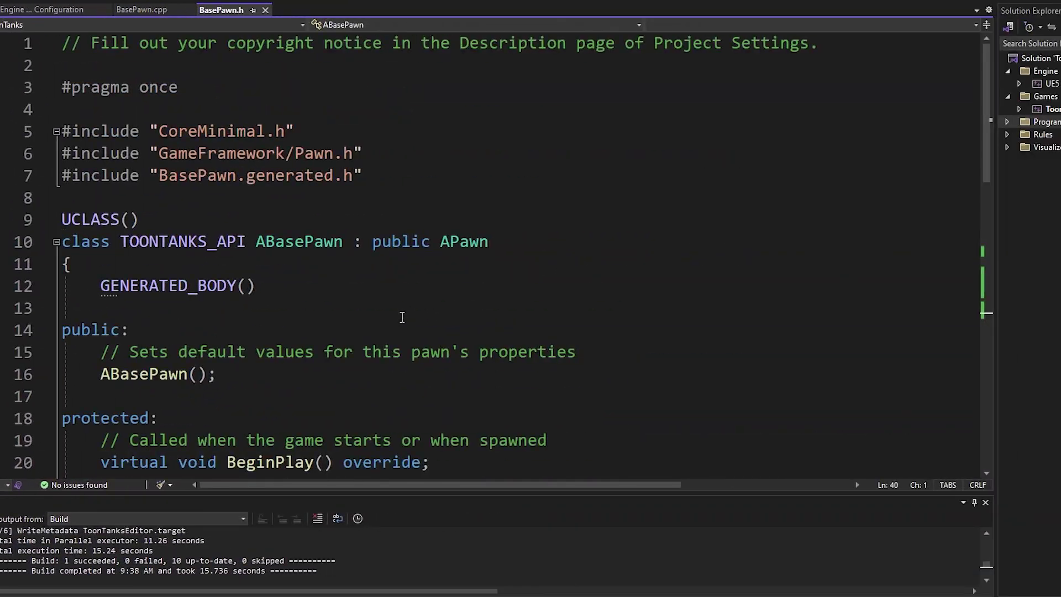
# Step: Review the class declaration and component properties in BasePawn.h, and open BasePawn.cpp
pyautogui.scroll(-6, 401, 317)
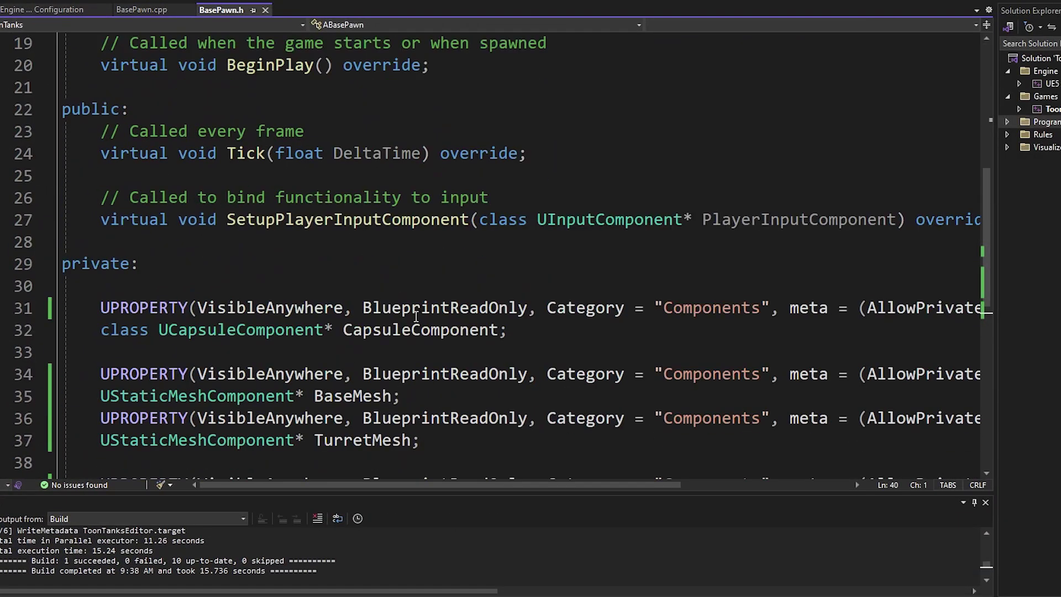
pyautogui.click(142, 9)
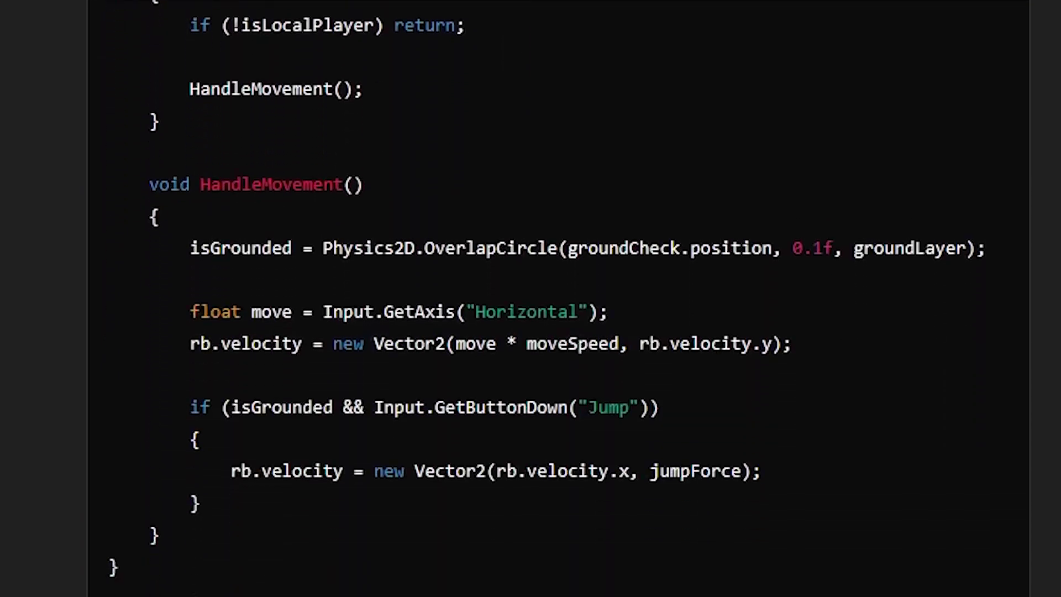
# Step: Read through the generated C# scripts for player movement, NPC interaction and quests
pyautogui.scroll(-20, 531, 298)
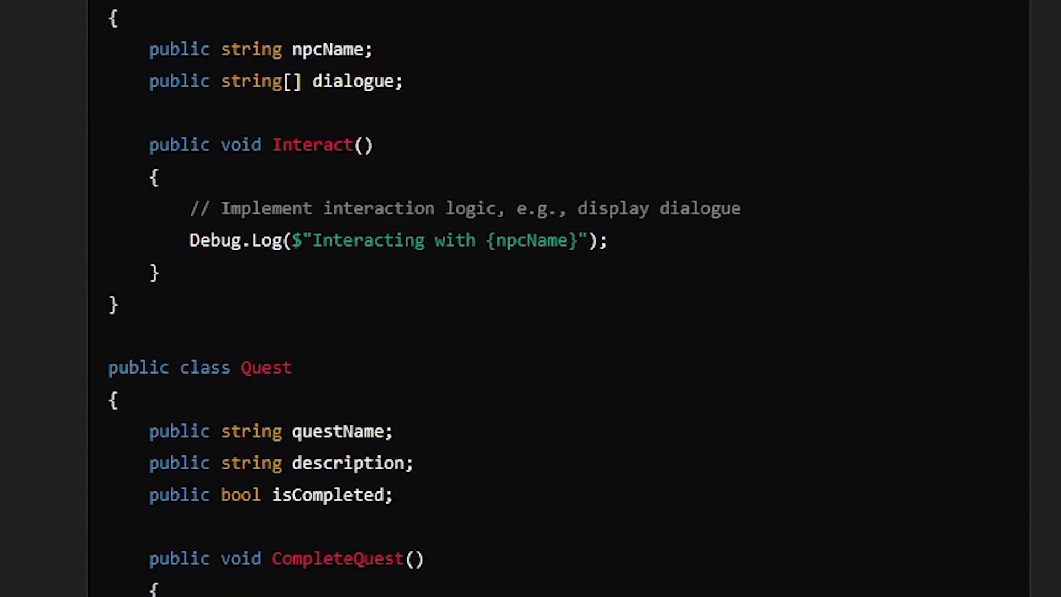
pyautogui.scroll(-20, 530, 299)
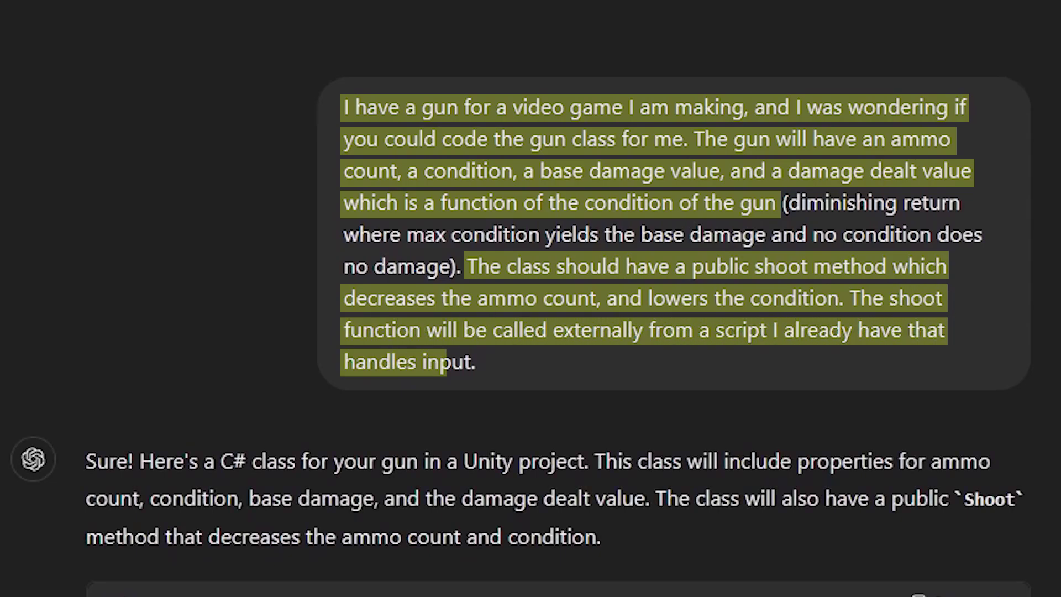
# Step: Examine the gun class prompt and the Unity Gun script generated for it, including damageDealt and Shoot
pyautogui.scroll(-10, 530, 331)
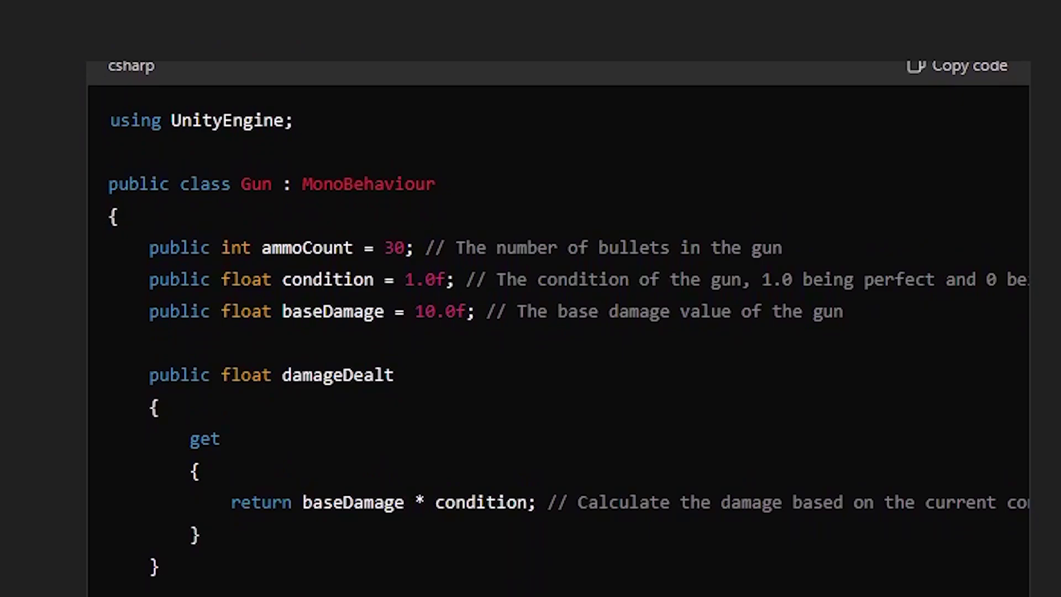
pyautogui.scroll(-5, 530, 331)
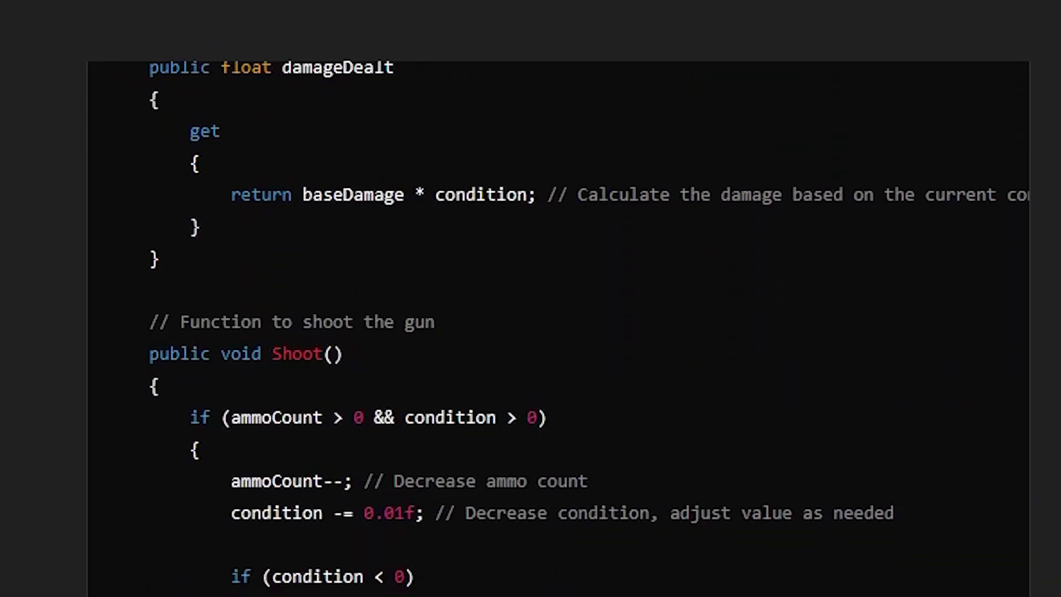
pyautogui.scroll(-5, 530, 331)
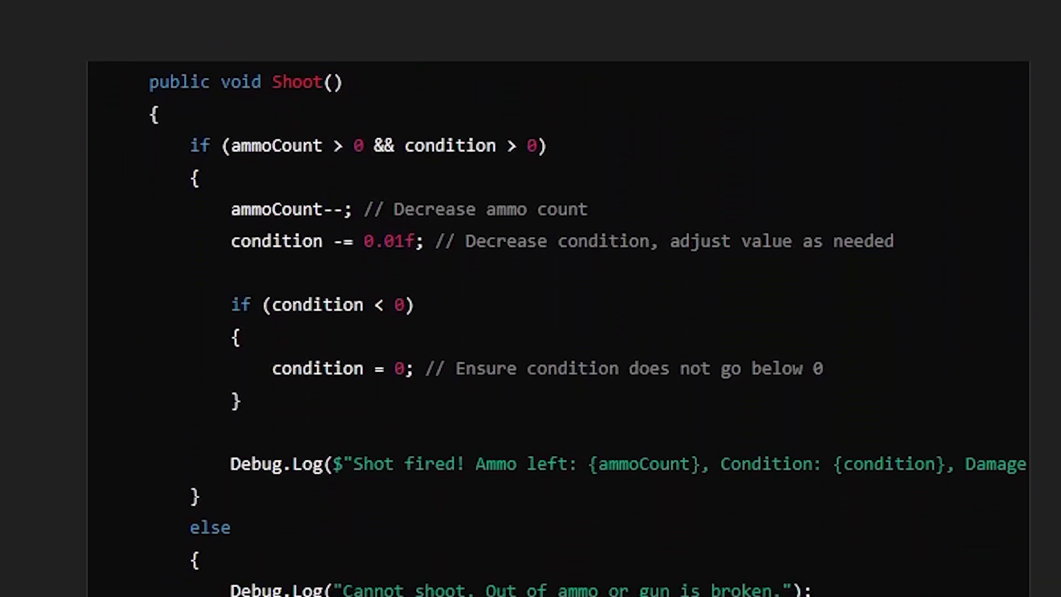
pyautogui.scroll(-4, 530, 332)
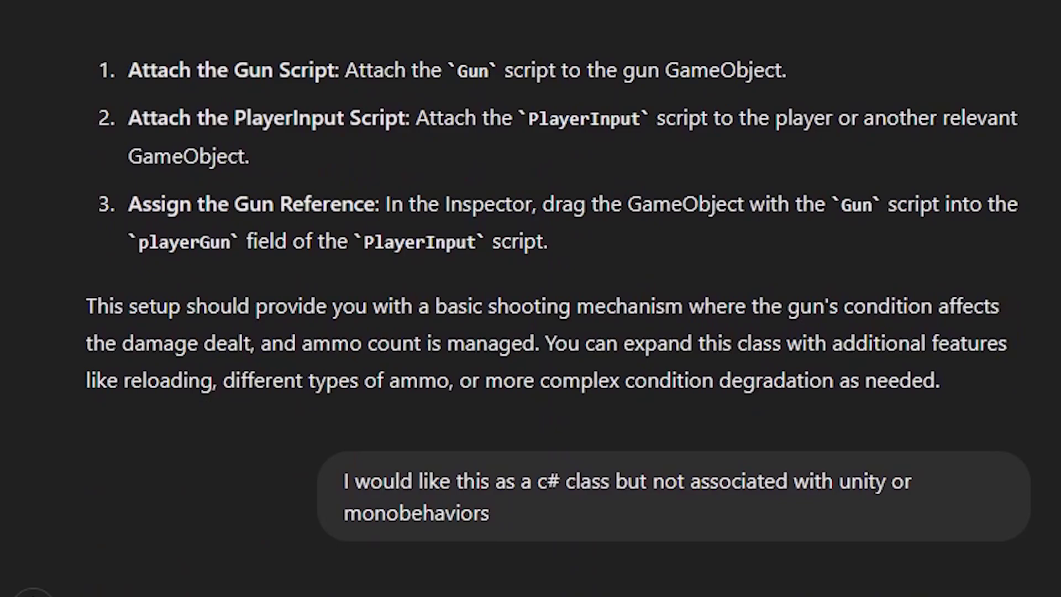
# Step: Read the follow-up request for a non-Unity C# class and examine the standalone Gun code and its explanation
pyautogui.scroll(-8, 530, 331)
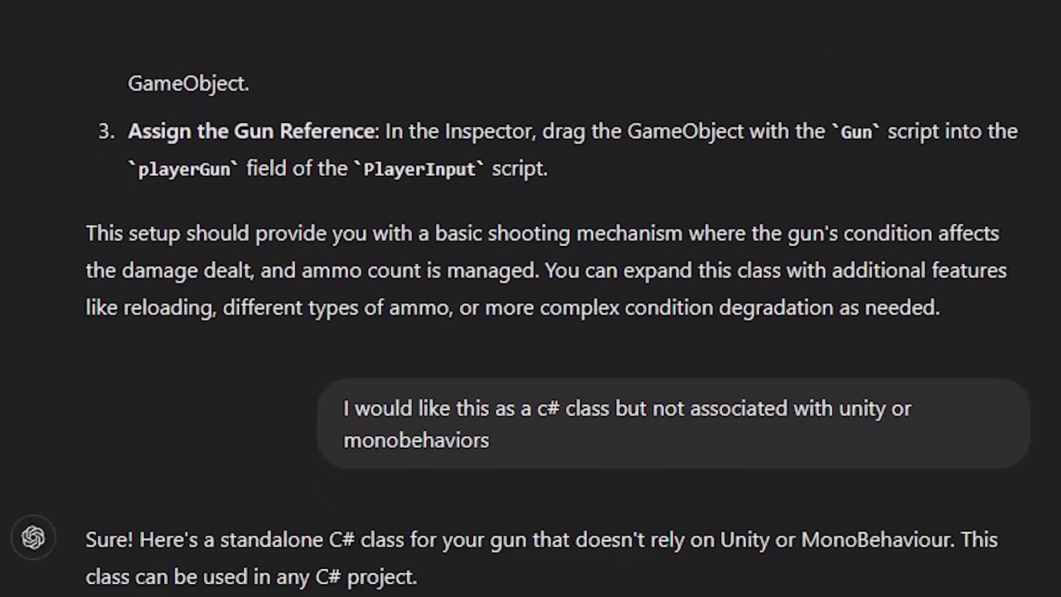
pyautogui.scroll(-10, 531, 332)
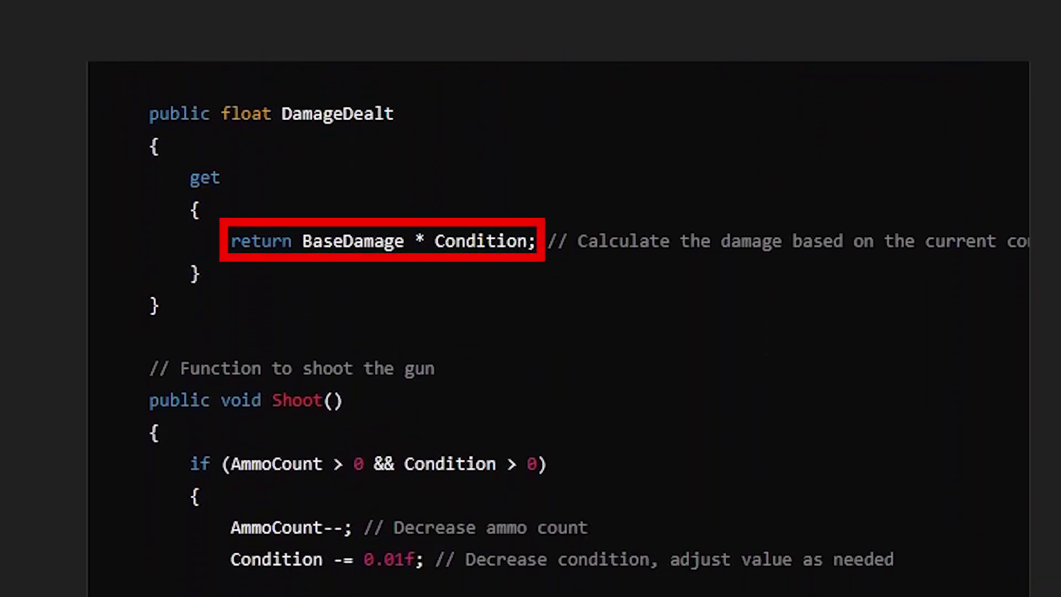
pyautogui.scroll(-20, 531, 332)
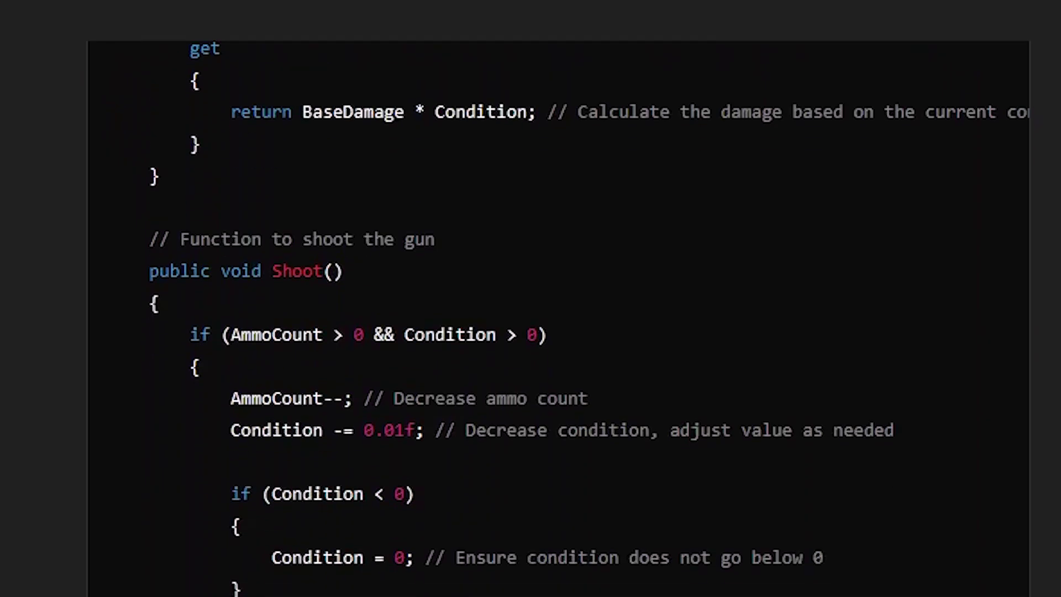
pyautogui.scroll(-18, 531, 331)
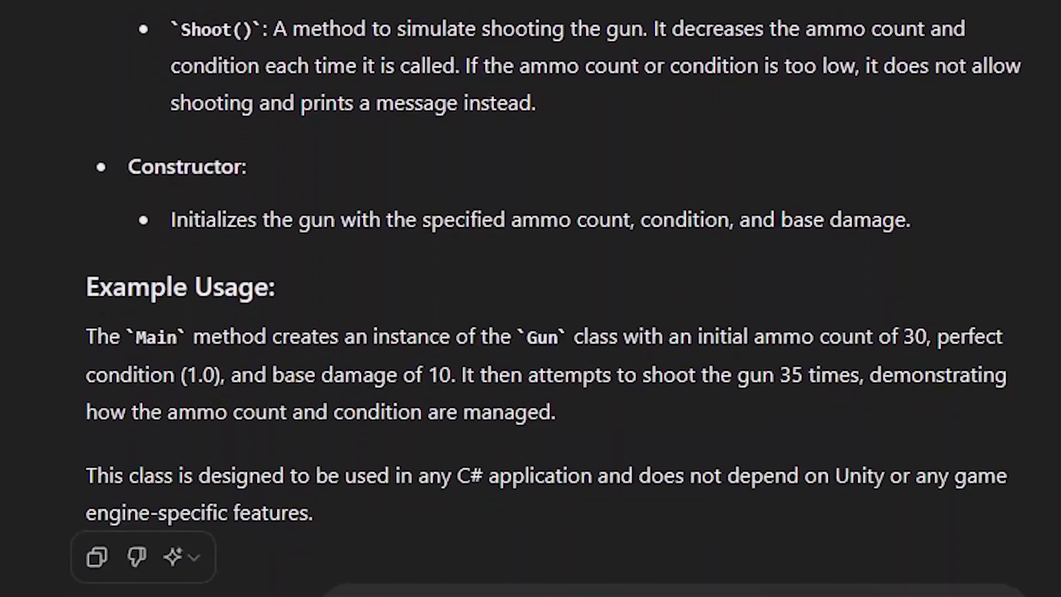
pyautogui.scroll(-20, 531, 331)
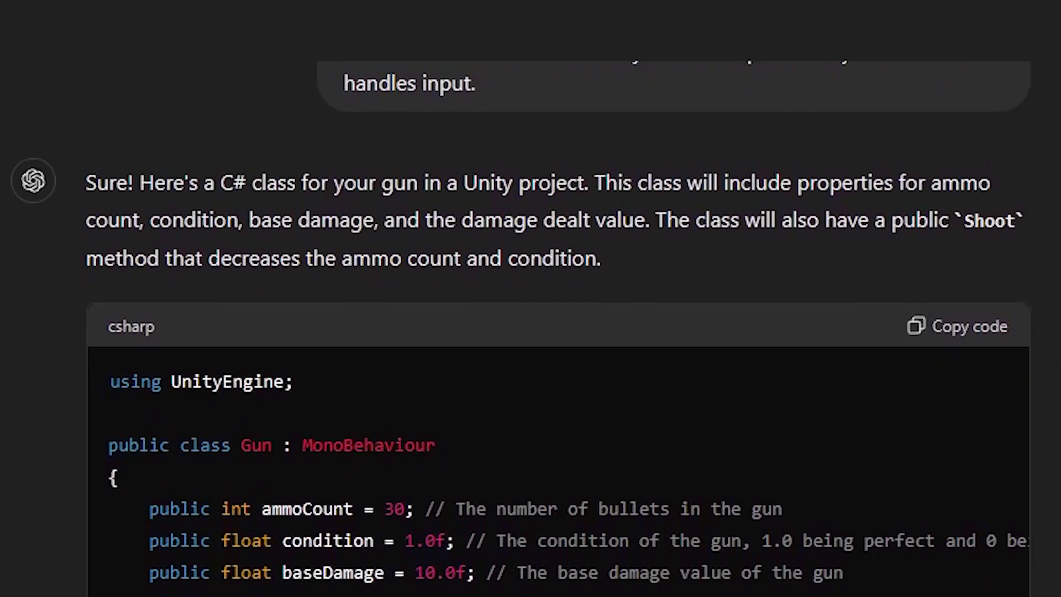
# Step: Go through the MonoBehaviour Gun class again, from its fields to the end of the Shoot method
pyautogui.scroll(-5, 530, 331)
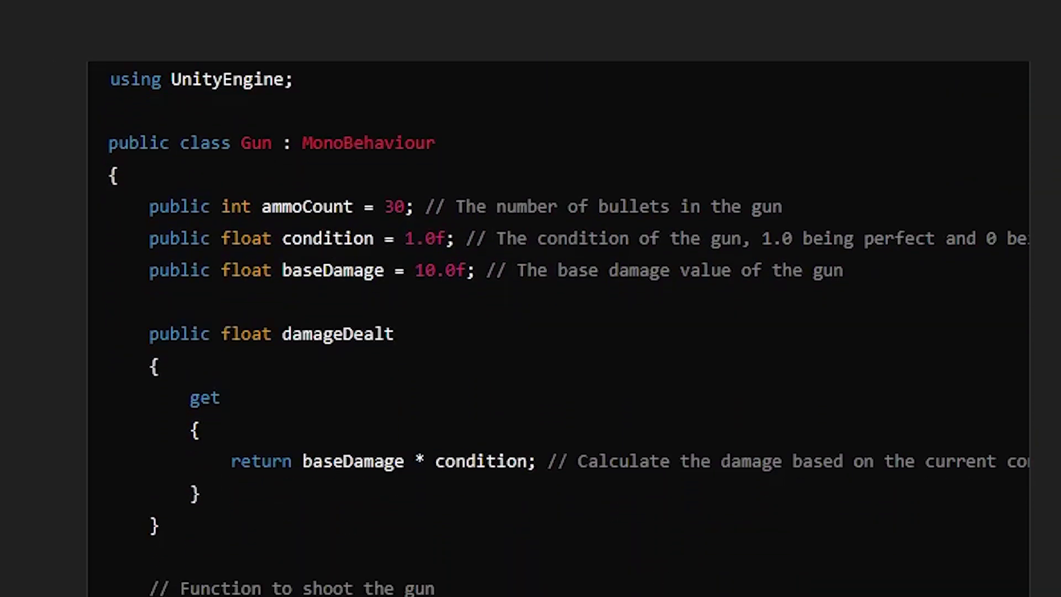
pyautogui.scroll(-5, 530, 332)
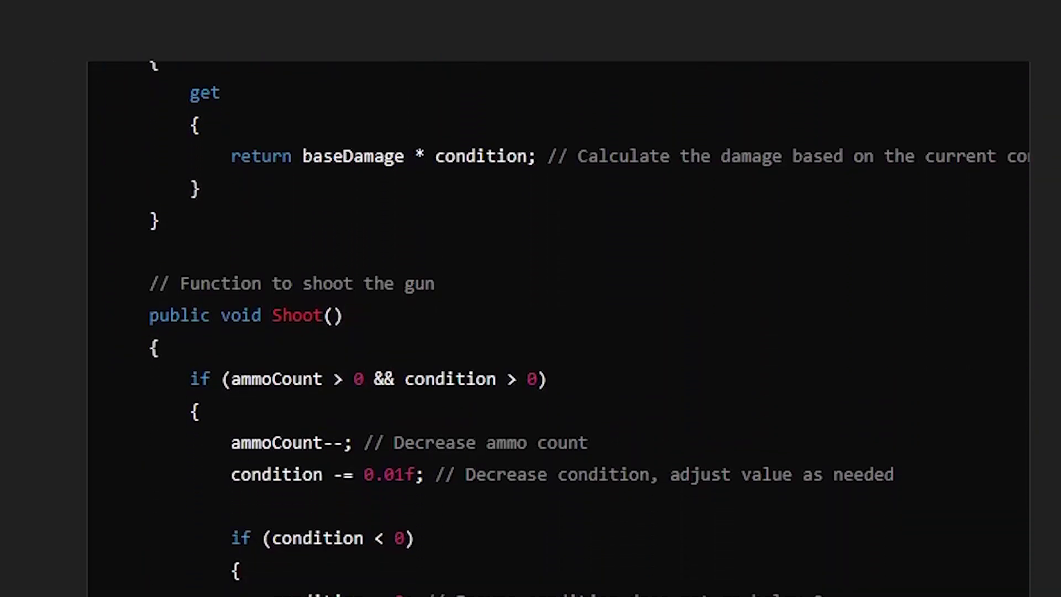
pyautogui.scroll(-3, 531, 331)
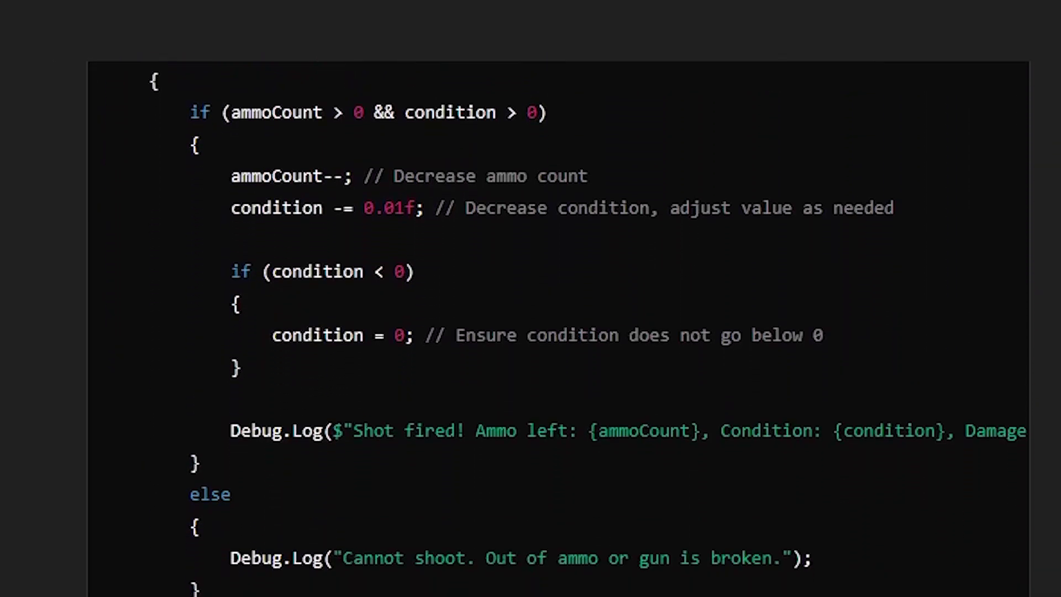
pyautogui.scroll(-3, 530, 331)
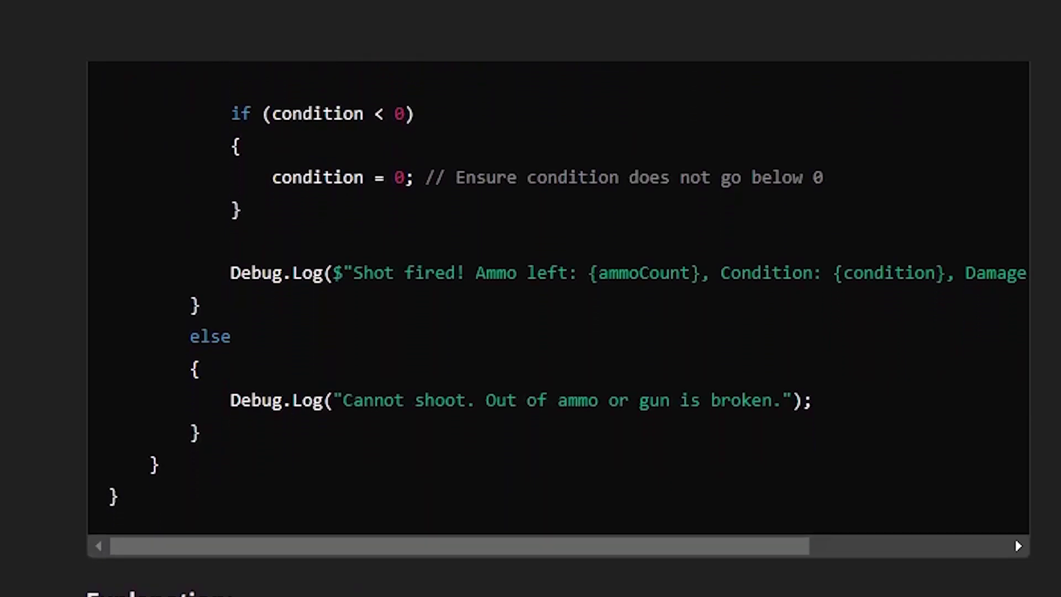
pyautogui.scroll(-2, 530, 331)
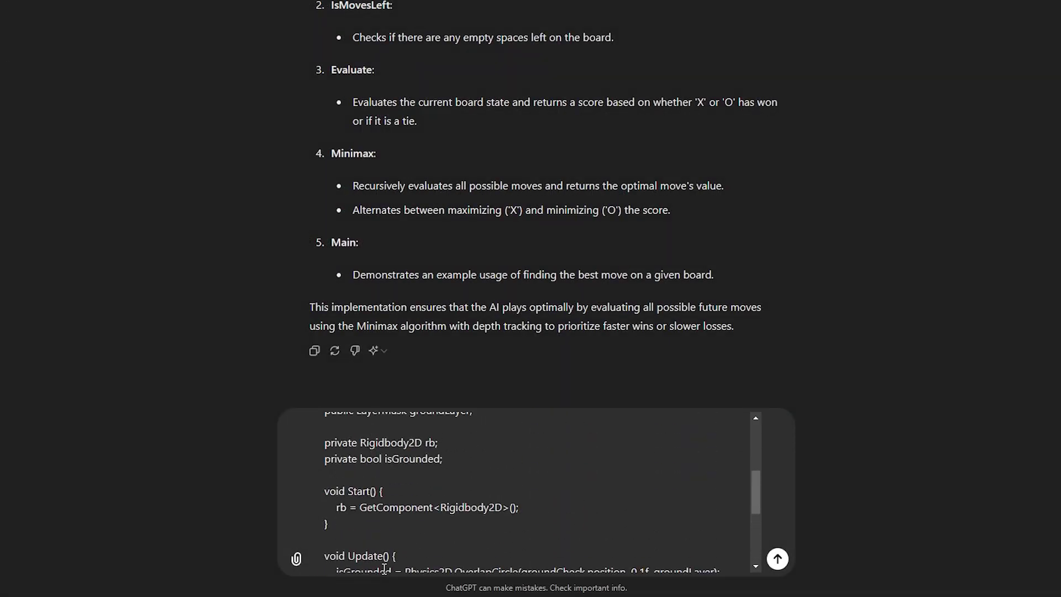
# Step: Check the jump script pasted into the message to its end and send it to ChatGPT
pyautogui.scroll(-5, 409, 558)
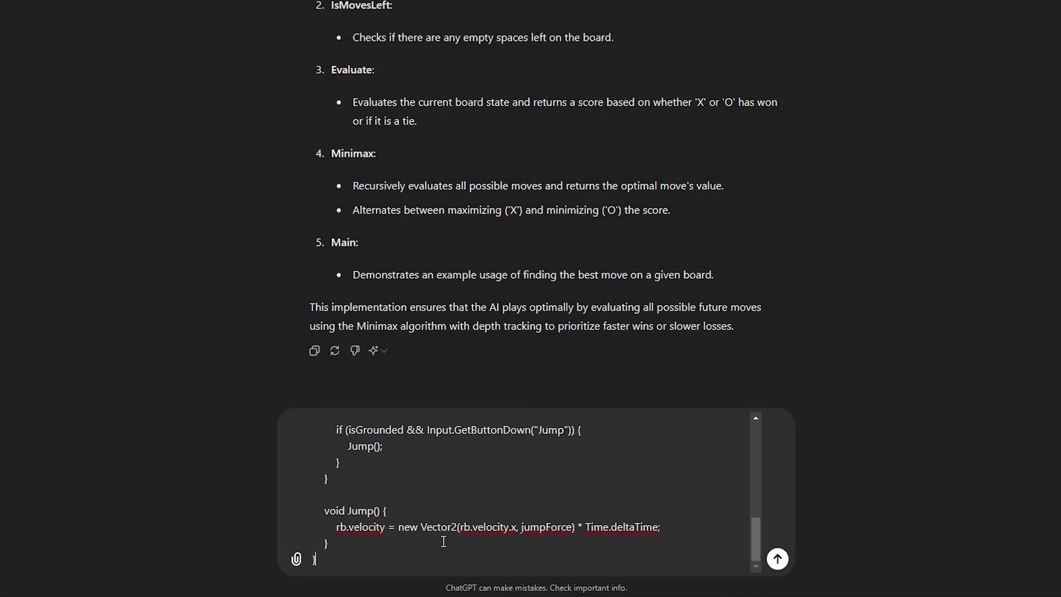
pyautogui.press('Return')
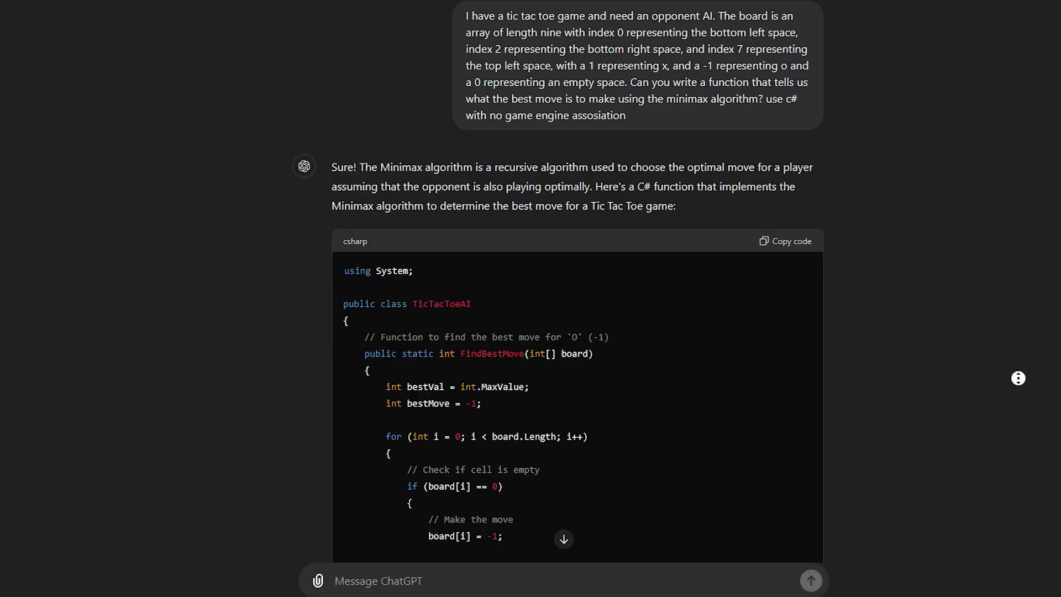
# Step: Examine the generated TicTacToeAI minimax code from FindBestMove through the example usage and explanation
pyautogui.scroll(-7, 1018, 378)
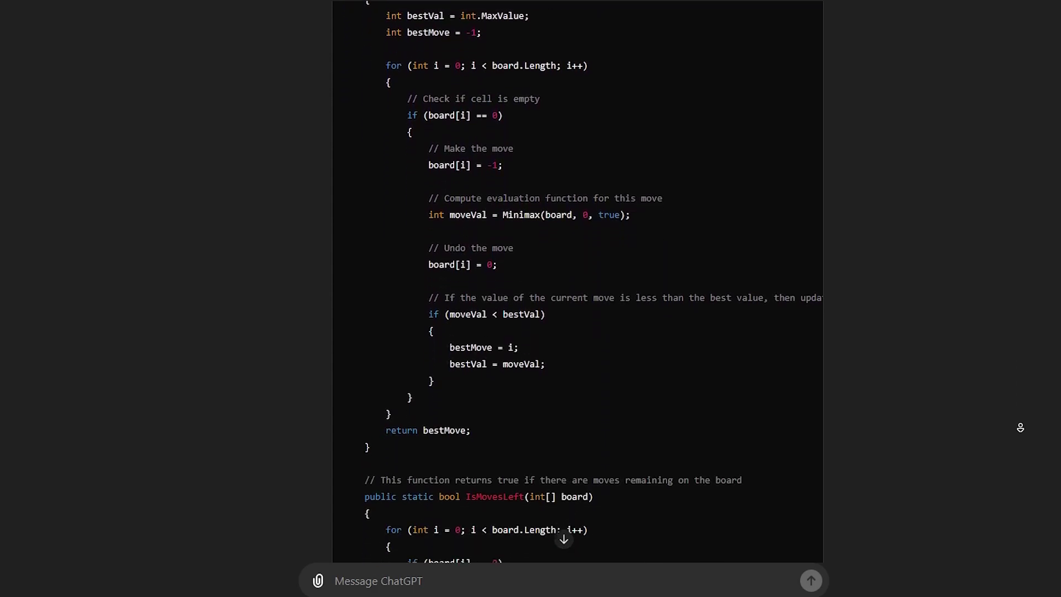
pyautogui.scroll(-10, 1020, 427)
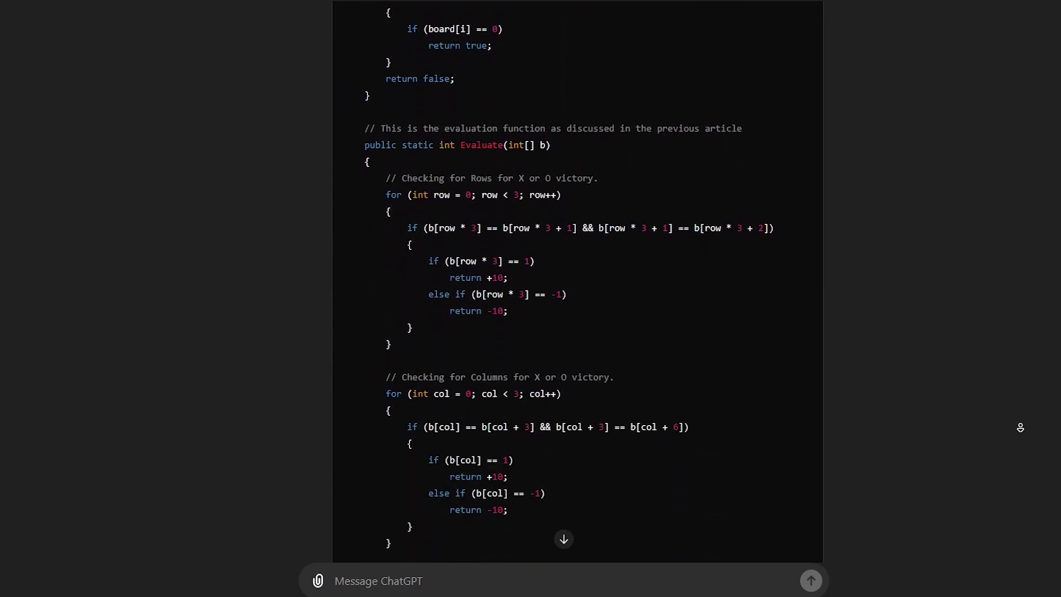
pyautogui.scroll(-10, 1020, 427)
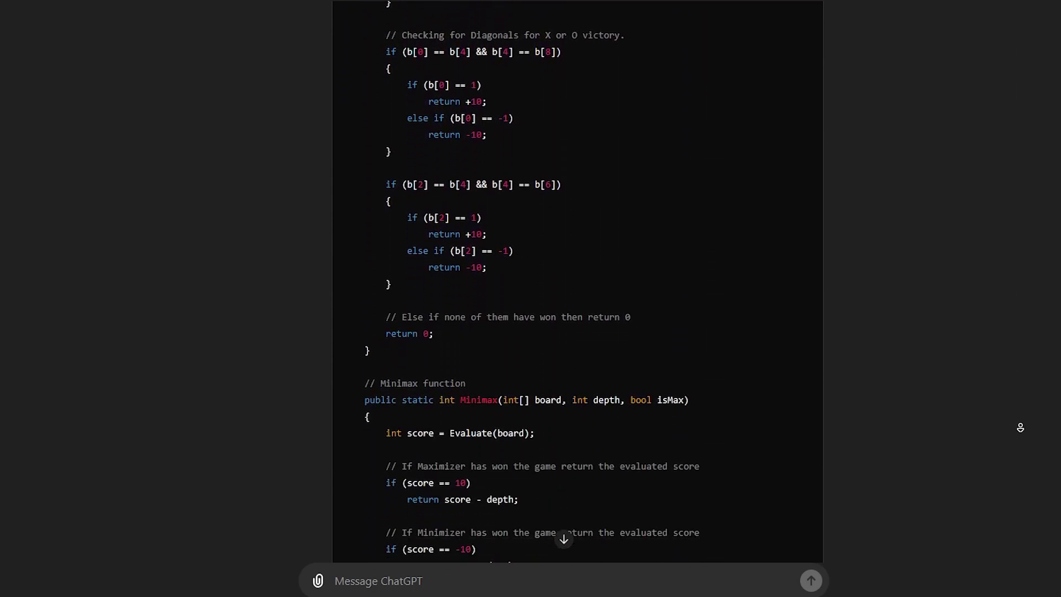
pyautogui.scroll(-10, 1020, 427)
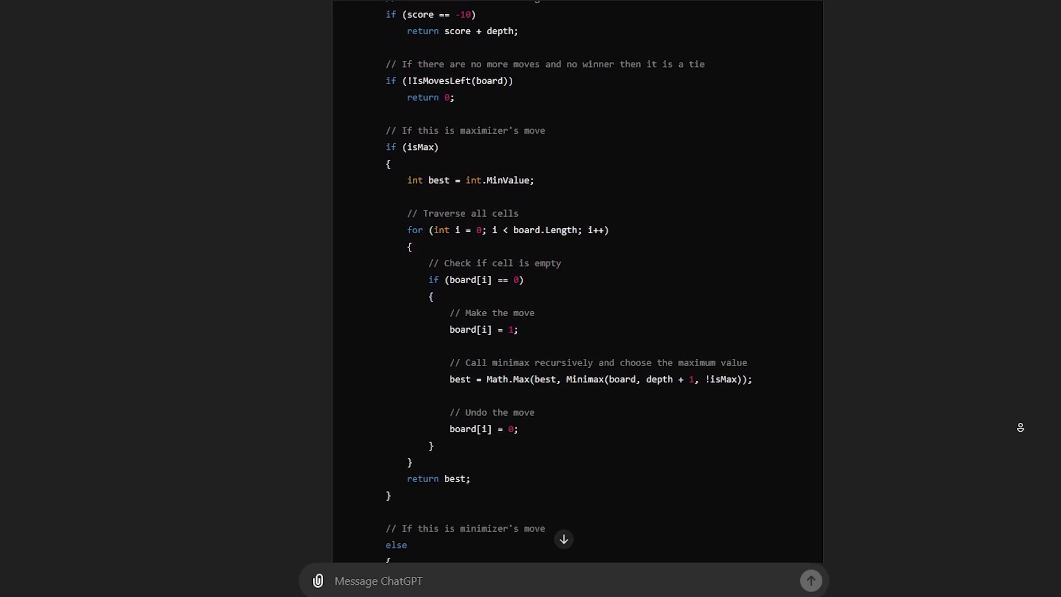
pyautogui.scroll(-10, 1019, 427)
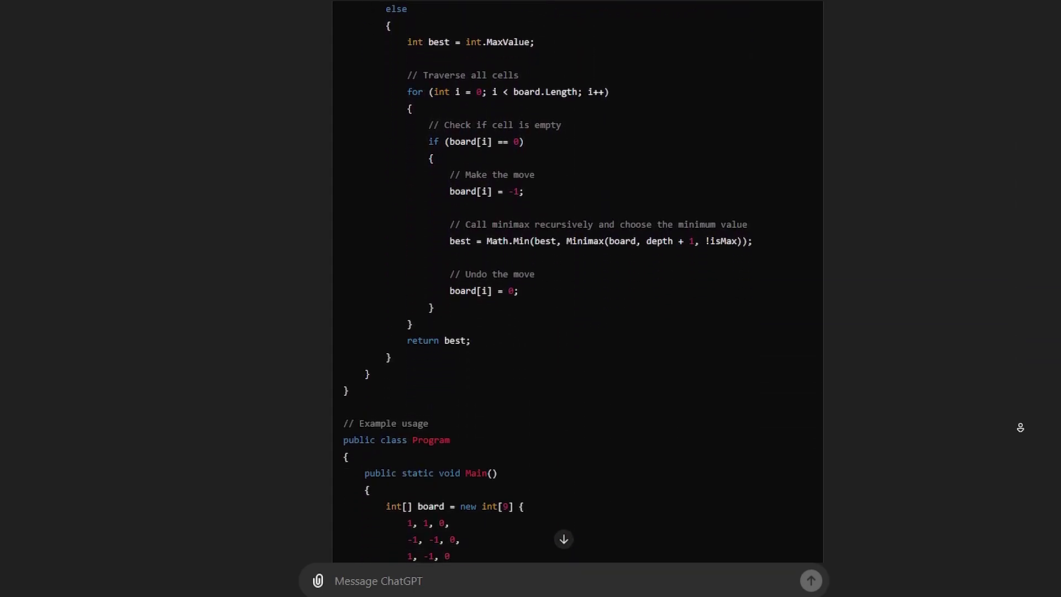
pyautogui.scroll(-10, 1020, 427)
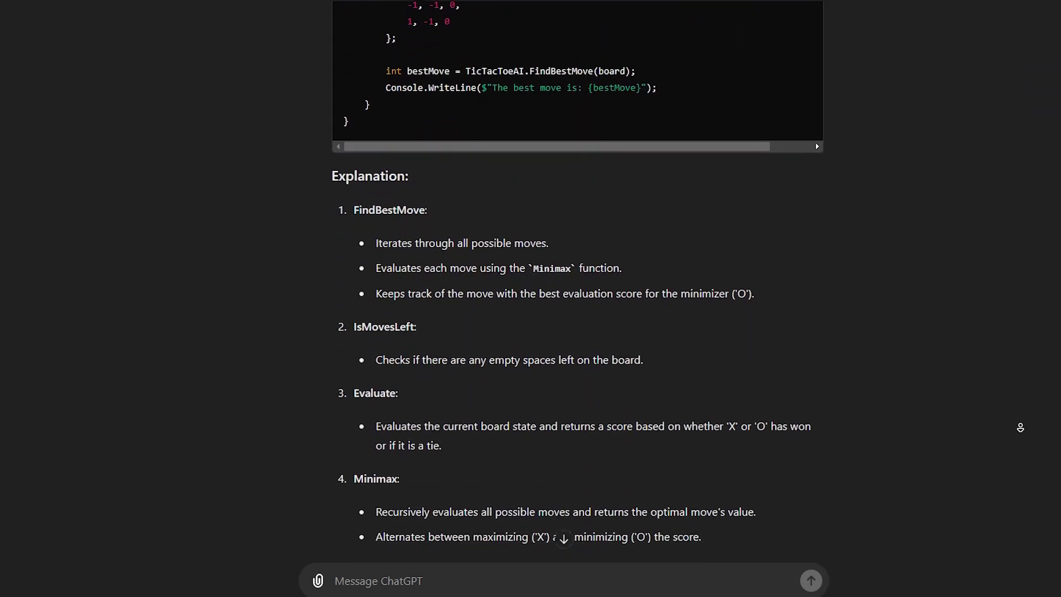
pyautogui.scroll(-3, 1019, 427)
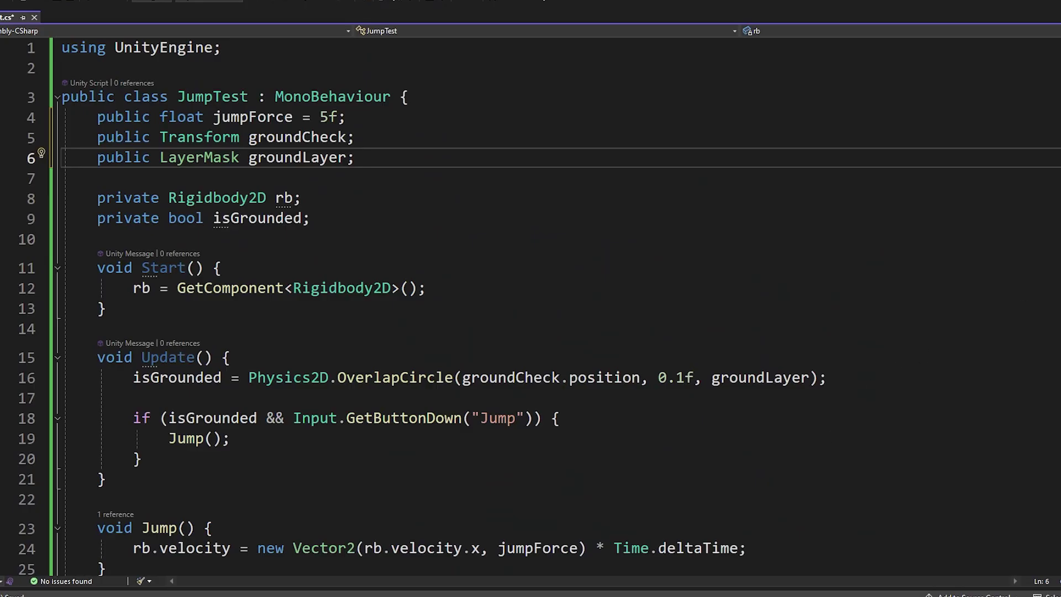
# Step: Review the JumpTest script down to its Jump method in the code editor
pyautogui.scroll(-3, 539, 309)
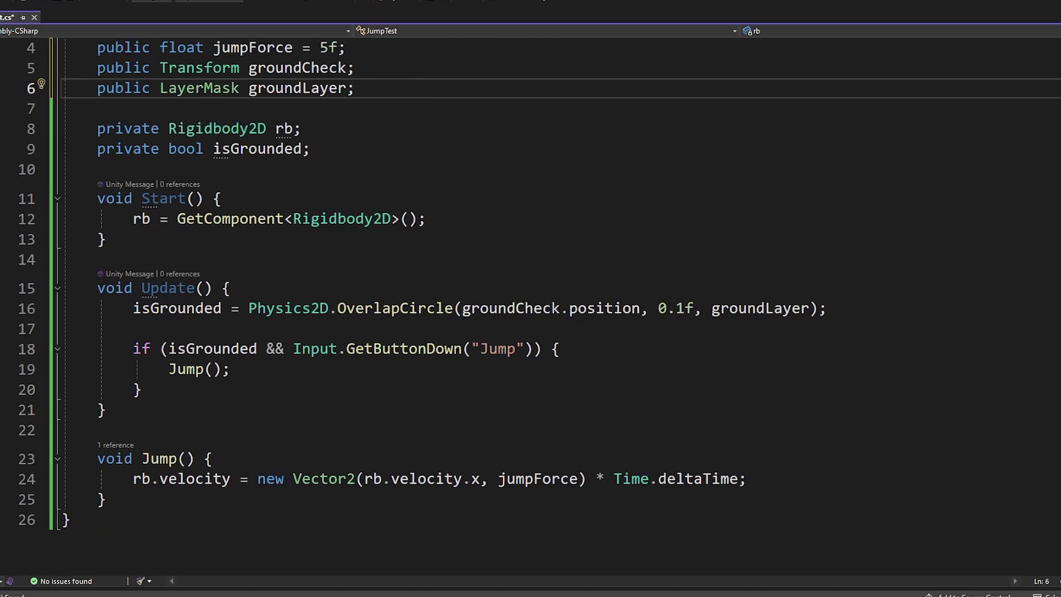
pyautogui.scroll(3, 1015, 257)
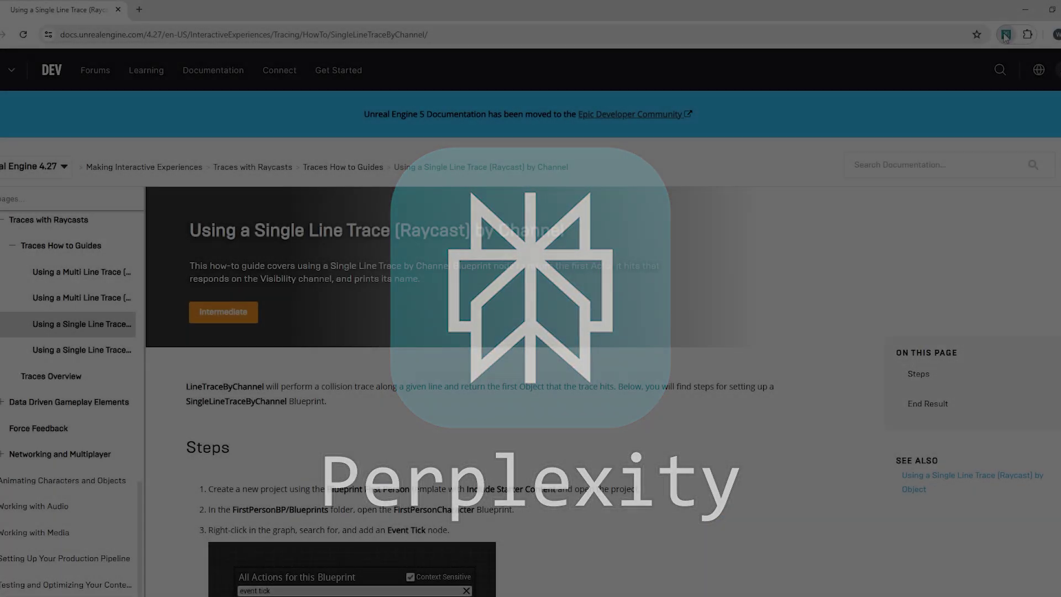
# Step: Summarize the Unreal single line trace documentation page with the Perplexity extension and read the resulting steps
pyautogui.click(1005, 34)
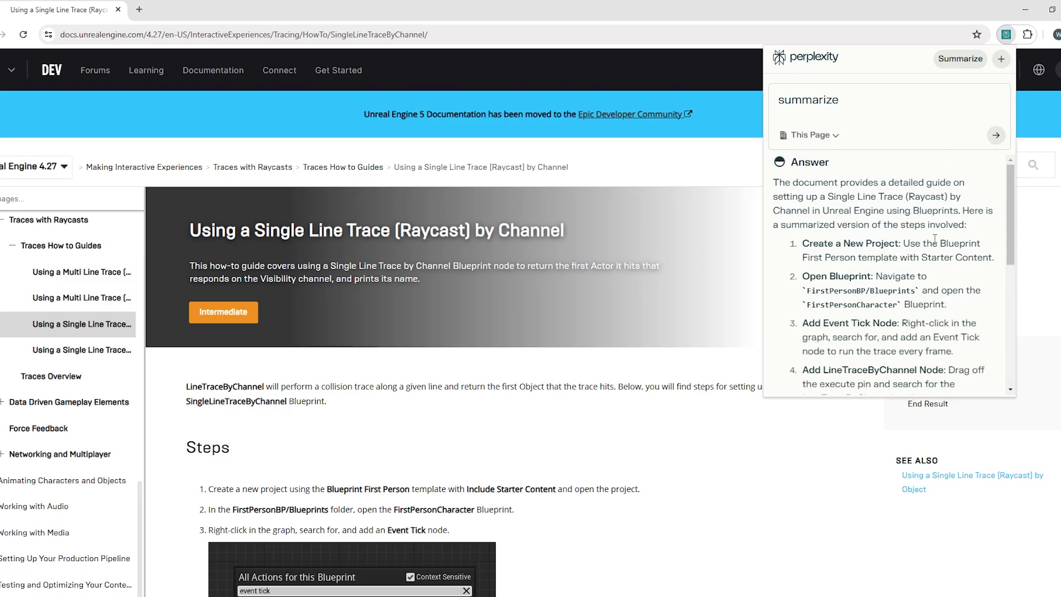
pyautogui.scroll(-3, 1003, 233)
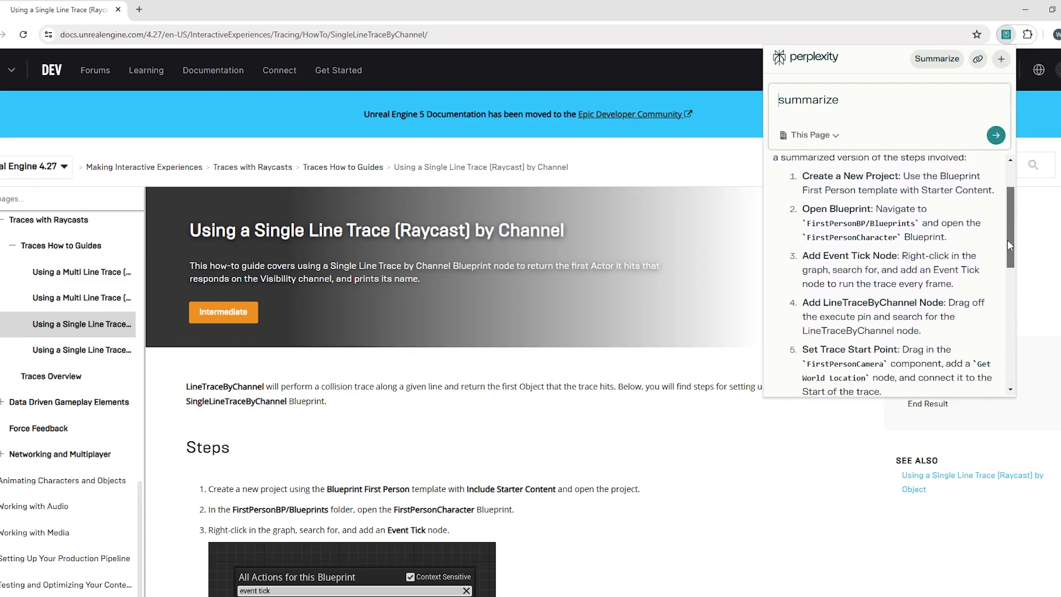
pyautogui.scroll(-3, 1000, 276)
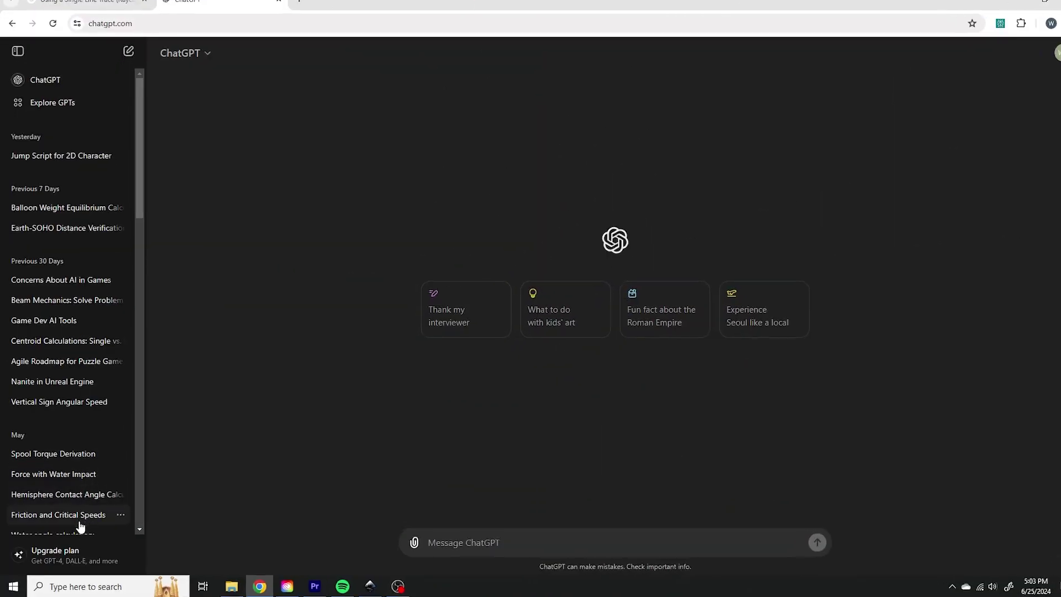
# Step: Open the ChatGPT plan upgrade options
pyautogui.click(62, 554)
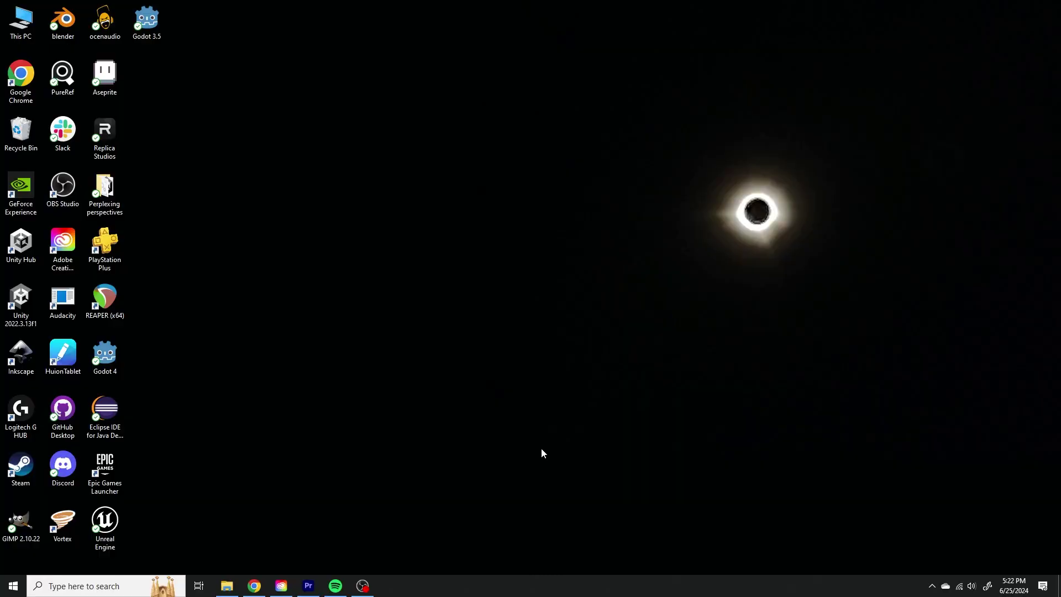
# Step: Switch to Microsoft Edge and open its Copilot chat
pyautogui.press('super+s')
pyautogui.click(97, 397)
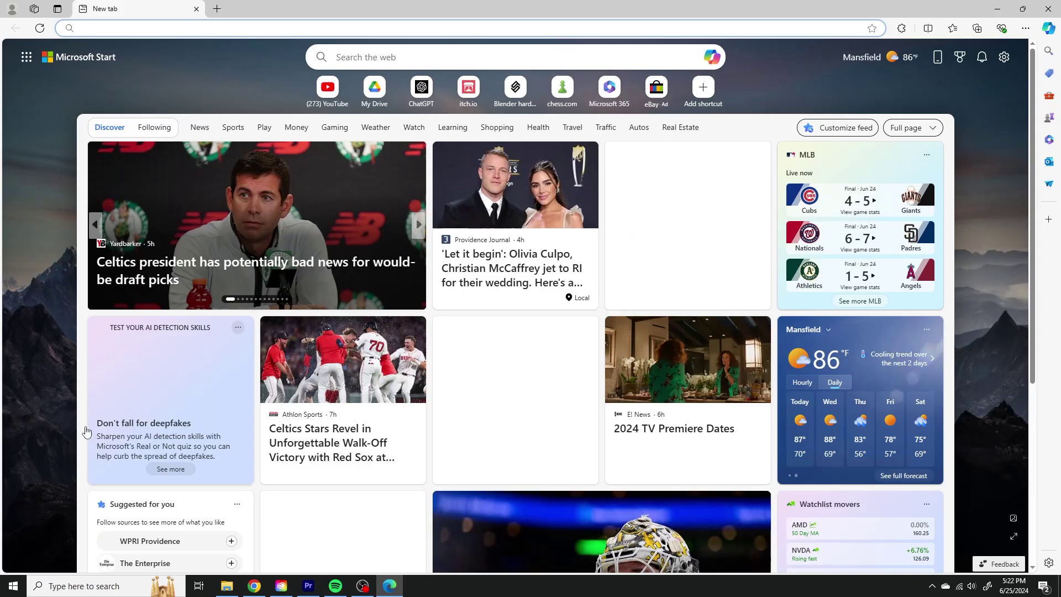
pyautogui.click(1049, 29)
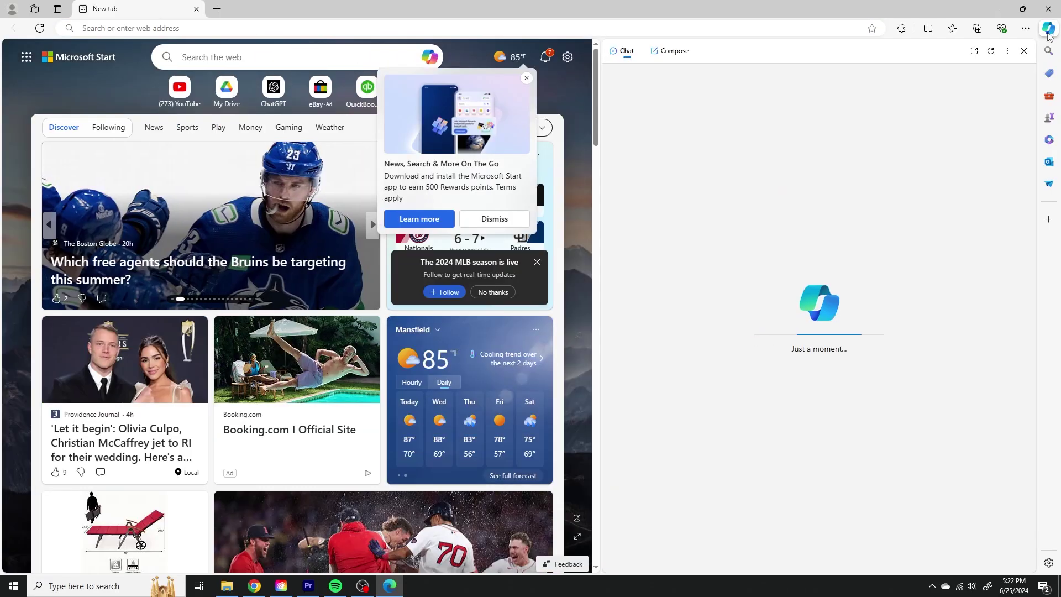
# Step: Ask Copilot to generate an image of a dog on a tight rope
pyautogui.click(744, 535)
pyautogui.write('Generate ')
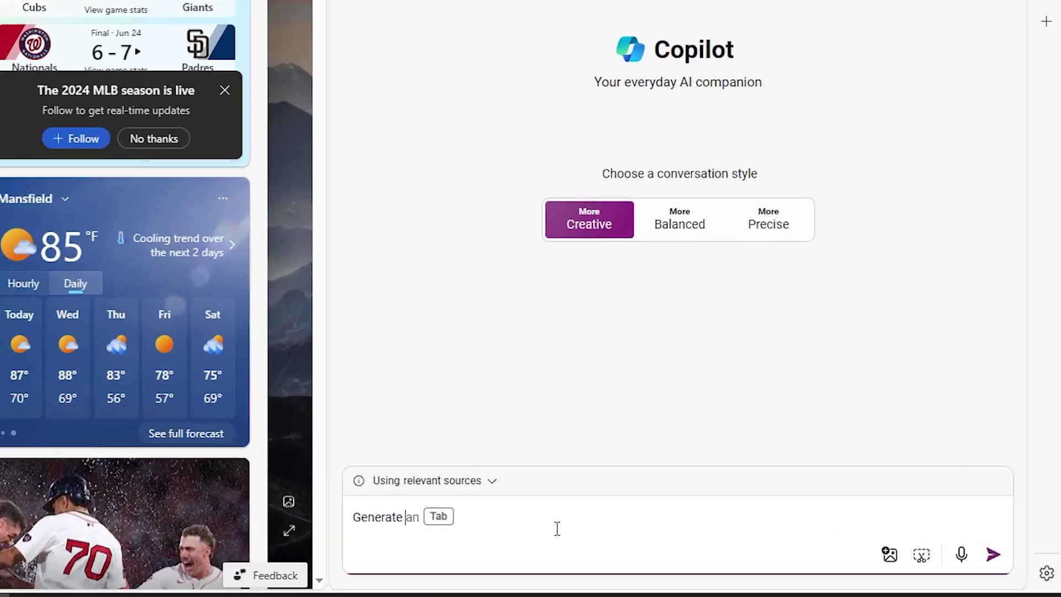
pyautogui.write('an image of ')
pyautogui.write('a dog on a tight')
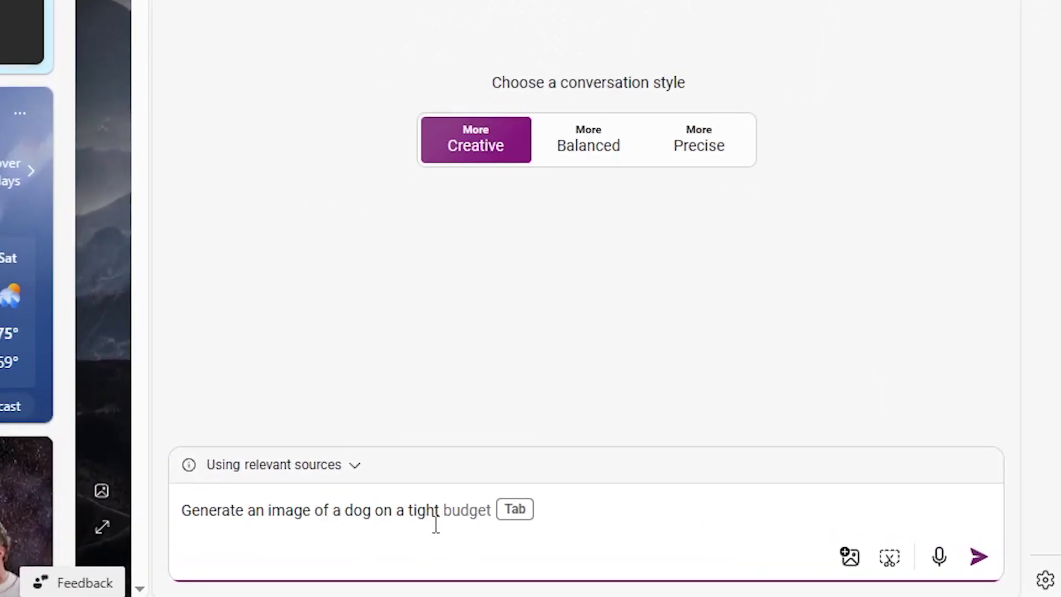
pyautogui.write(' rope')
pyautogui.press('Return')
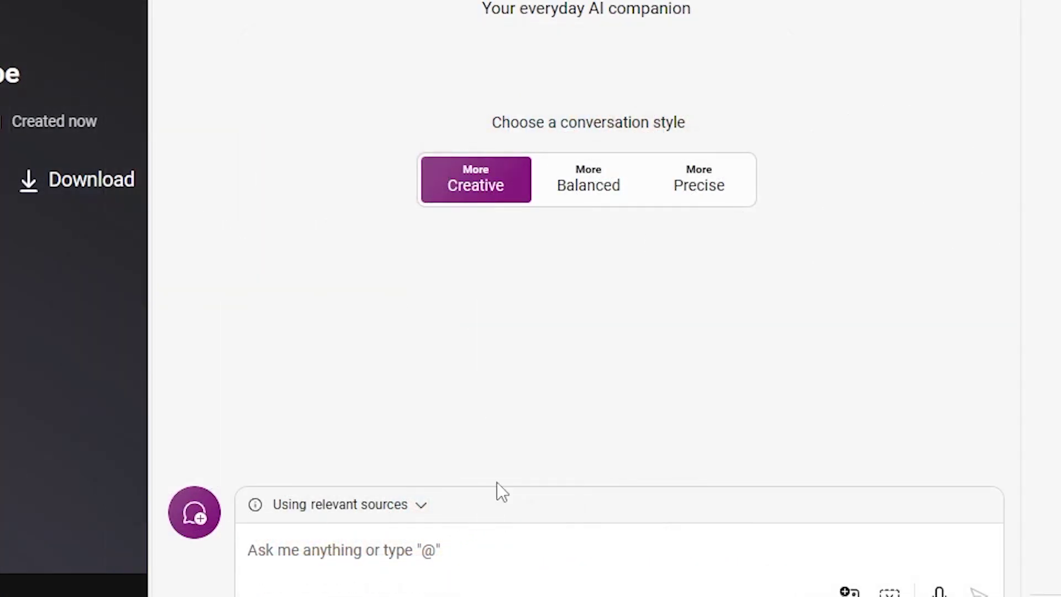
# Step: Ask Copilot for a 2D video game sprite image of a futuristic sci fi coin themed with green and grey colors
pyautogui.write('Generate an image of a 2D video game sprite of a futuristic coin. make it sci fi')
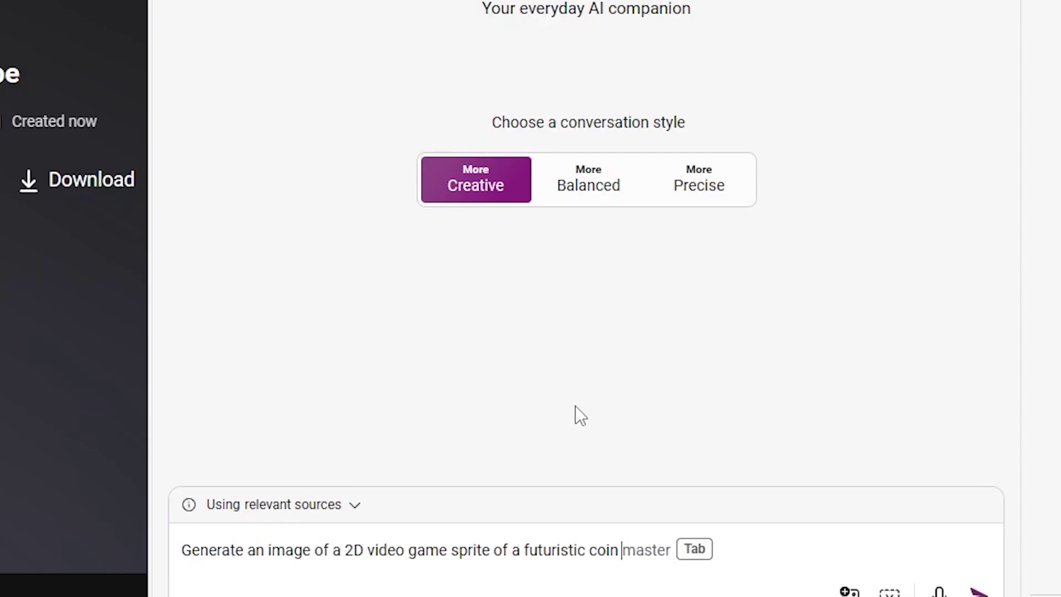
pyautogui.write(' themed with green and grey colors')
pyautogui.press('Return')
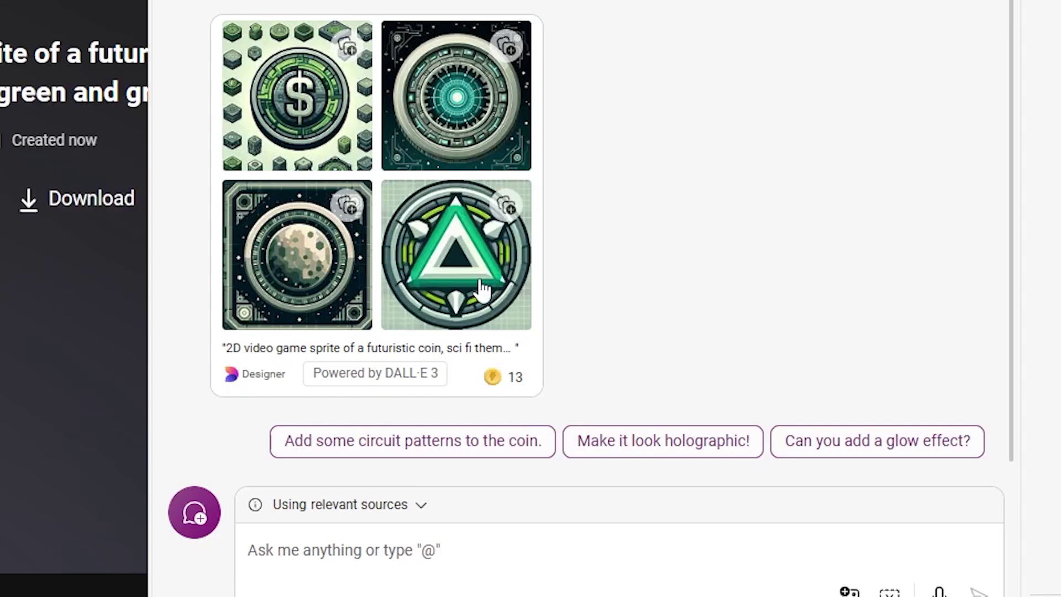
# Step: Ask Copilot to remake the bottom right coin image with a solid color background
pyautogui.write('I r')
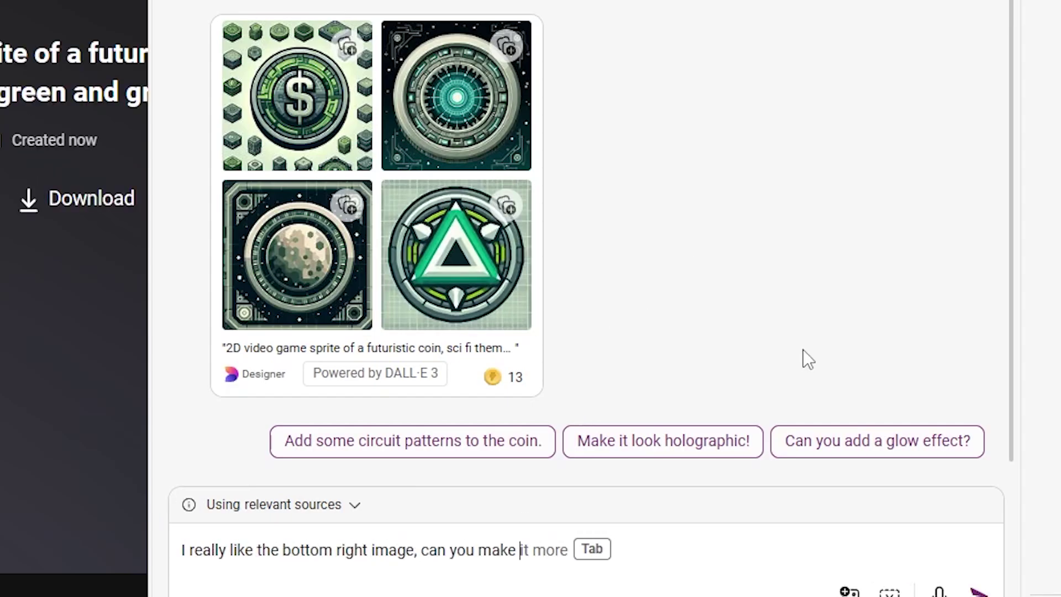
pyautogui.write('solid color background')
pyautogui.press('Return')
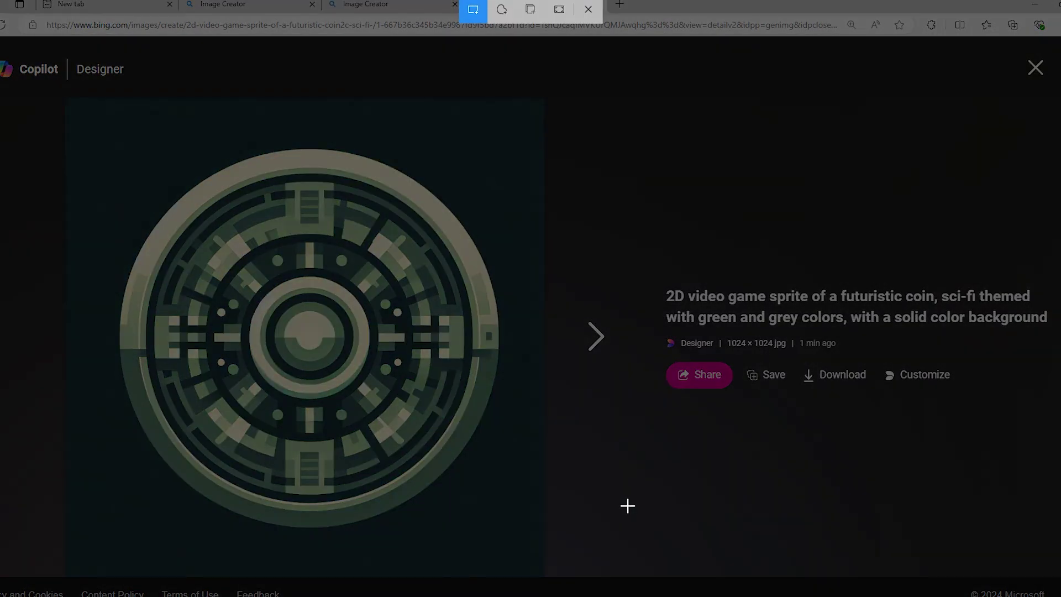
# Step: Capture a screenshot of the generated coin image and crop it closely around the coin
pyautogui.moveTo(74, 107); pyautogui.dragTo(525, 568)
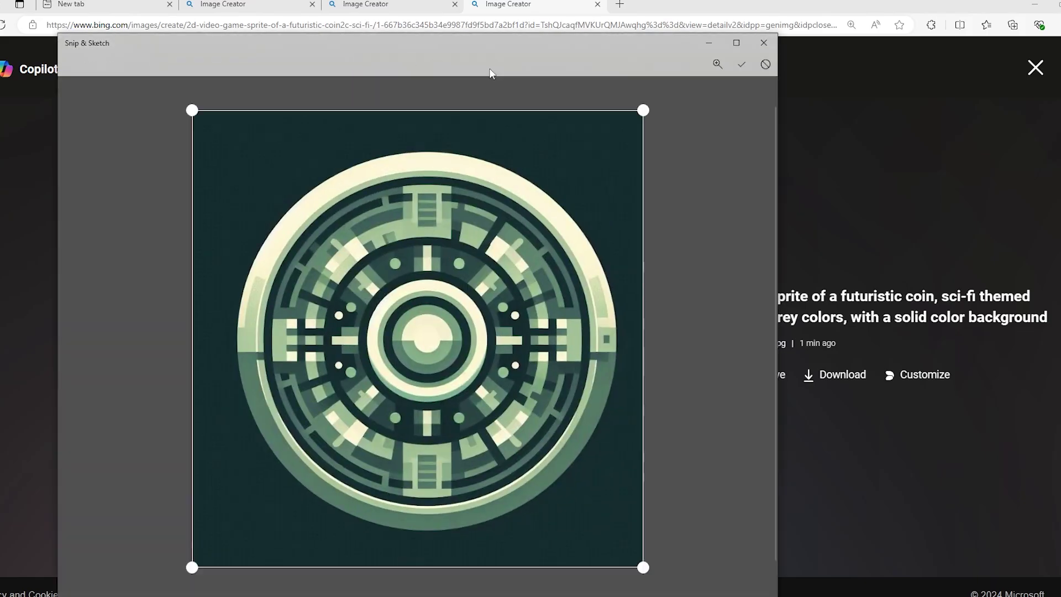
pyautogui.moveTo(186, 105); pyautogui.dragTo(227, 144)
pyautogui.moveTo(643, 567); pyautogui.dragTo(610, 537)
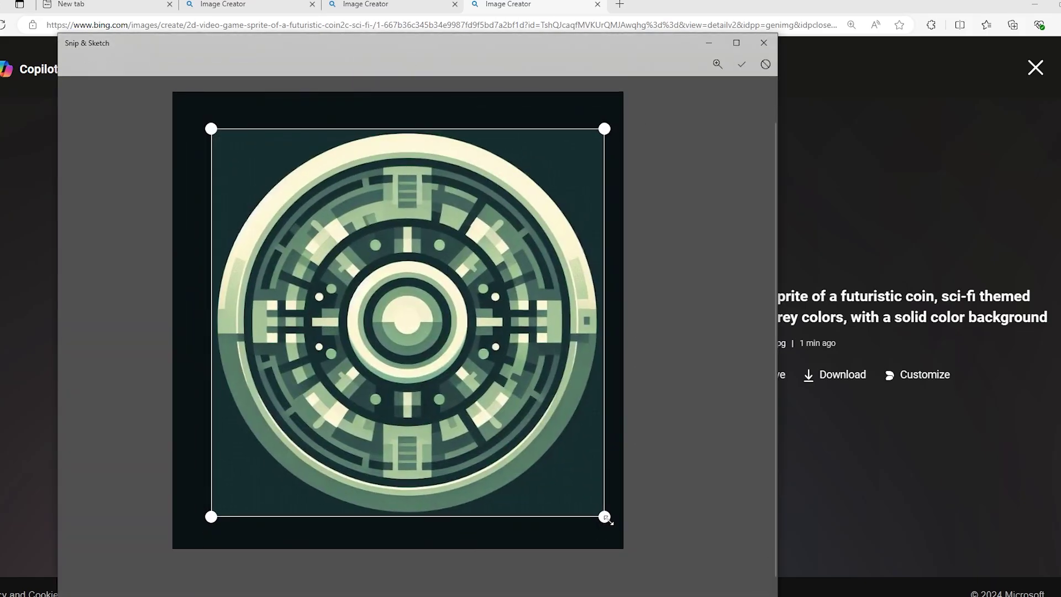
pyautogui.click(742, 64)
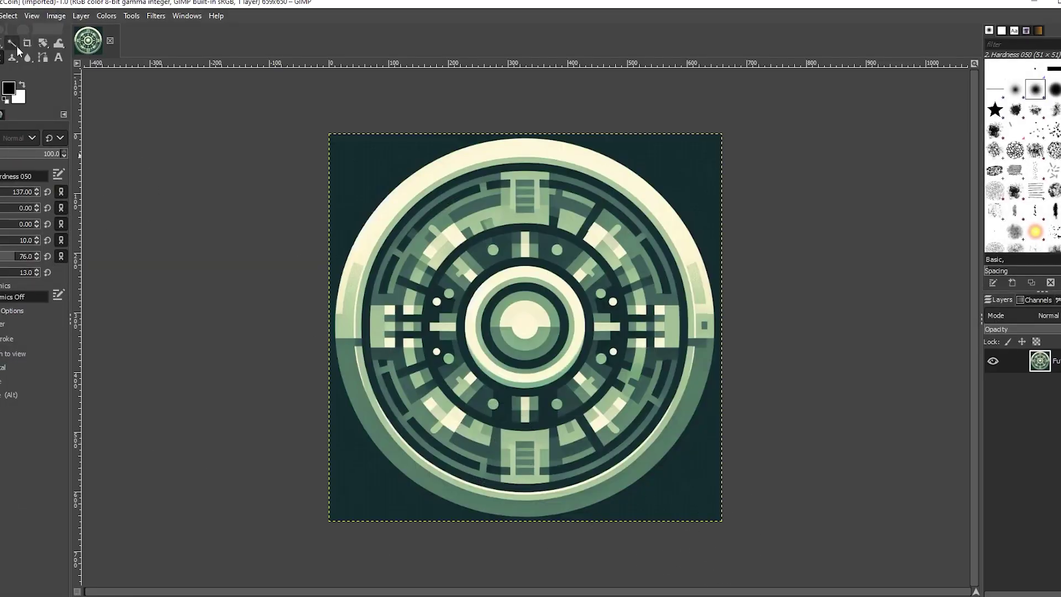
# Step: Switch to GIMP and delete the dark background around the coin so that only the coin remains on transparency
pyautogui.press('Delete')
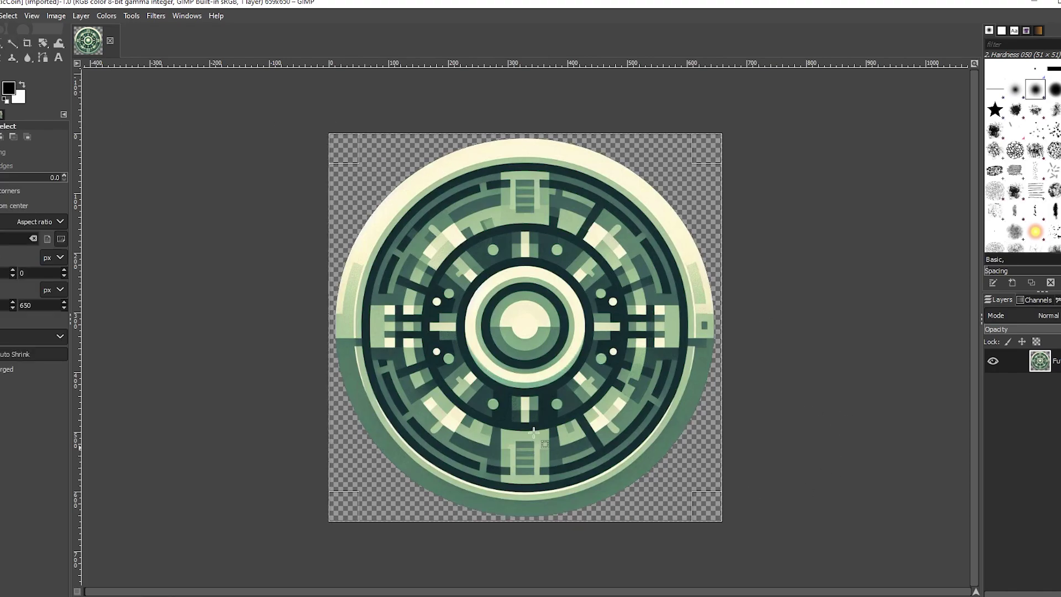
pyautogui.hotkey('alt', 'f')
pyautogui.click(33, 188)
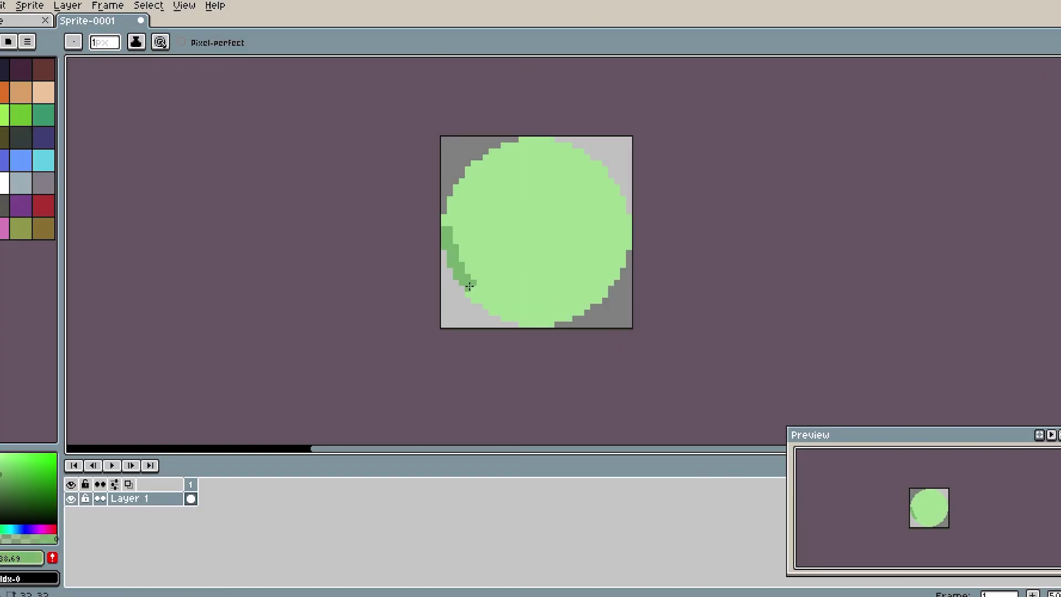
# Step: Switch to Aseprite and shade the lower rim of the light green pixel-art coin with a darker green
pyautogui.scroll(3, 701, 346)
pyautogui.scroll(-3, 701, 347)
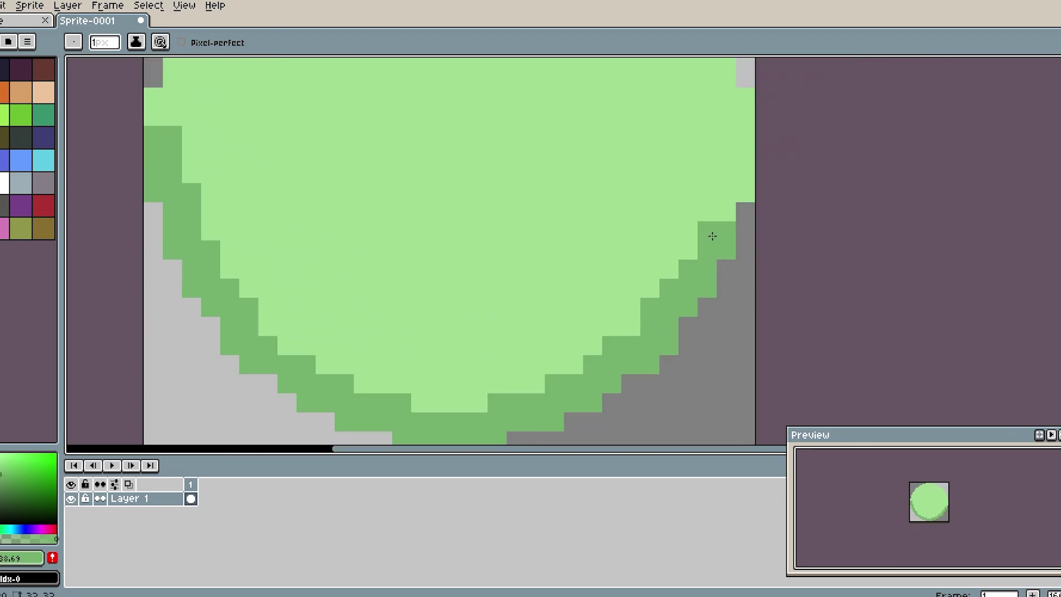
pyautogui.scroll(2, 329, 303)
pyautogui.click(329, 303)
pyautogui.scroll(2, 509, 200)
pyautogui.hscroll(5, 658, 294)
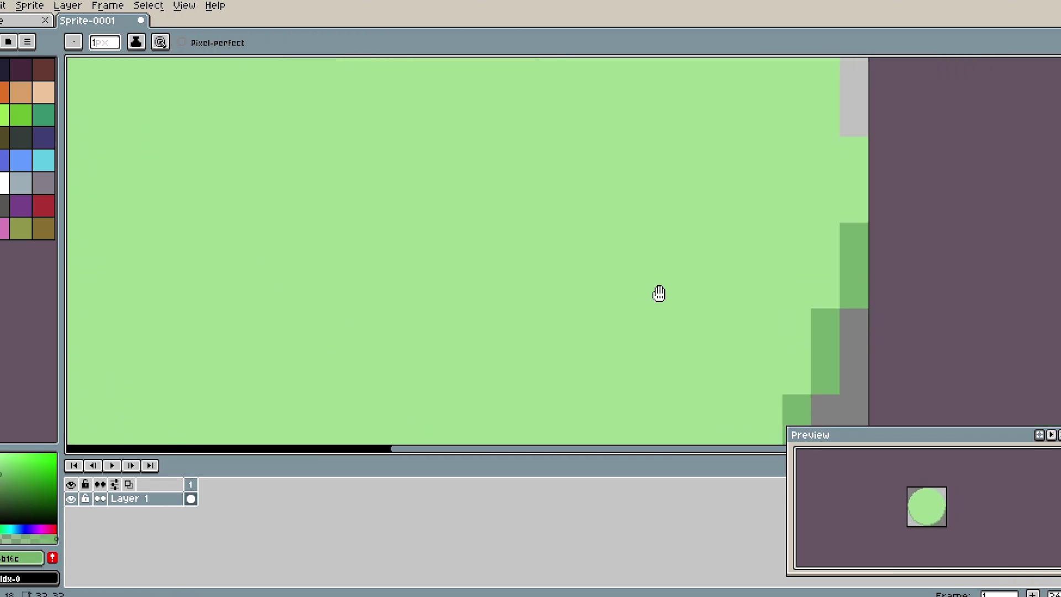
# Step: Fill the coin's inner face with dark green and draw its concentric rings, cross bars and curved line details
pyautogui.scroll(-4, 519, 329)
pyautogui.click(539, 264)
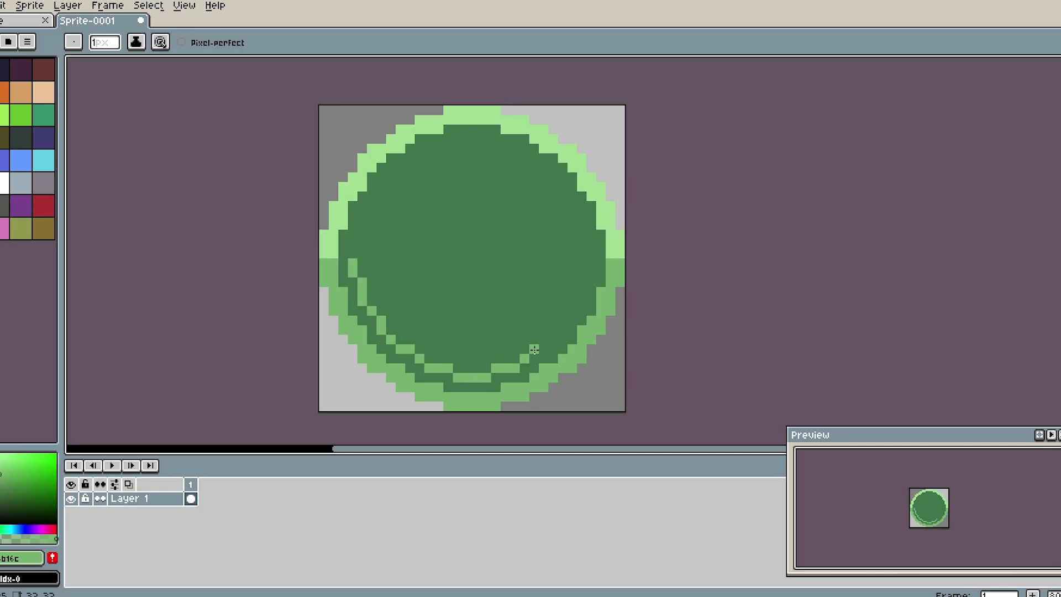
pyautogui.scroll(2, 553, 331)
pyautogui.hscroll(-3, 375, 288)
pyautogui.scroll(-2, 375, 288)
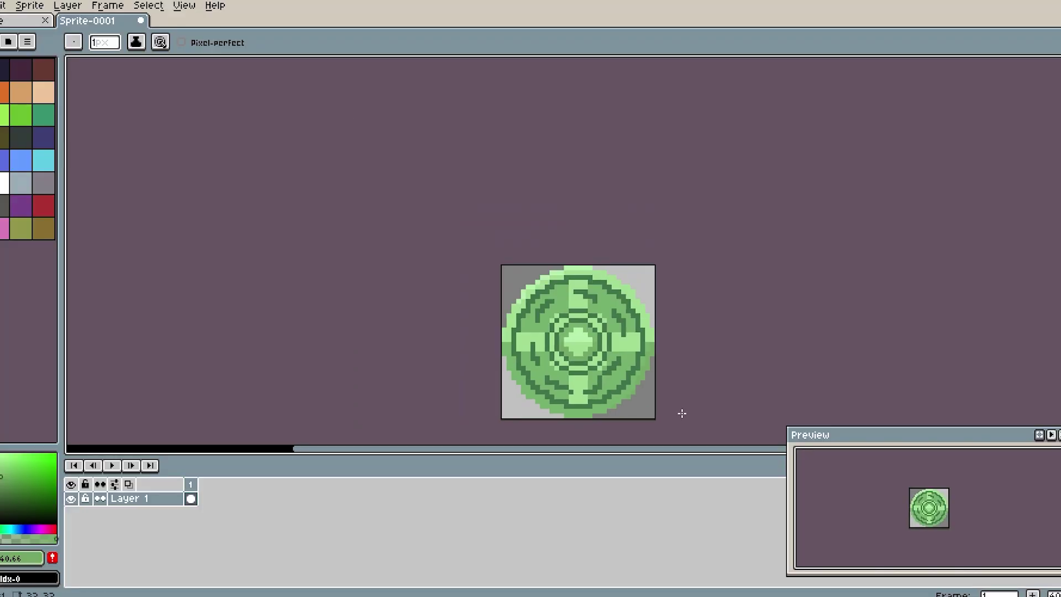
pyautogui.scroll(1, 682, 412)
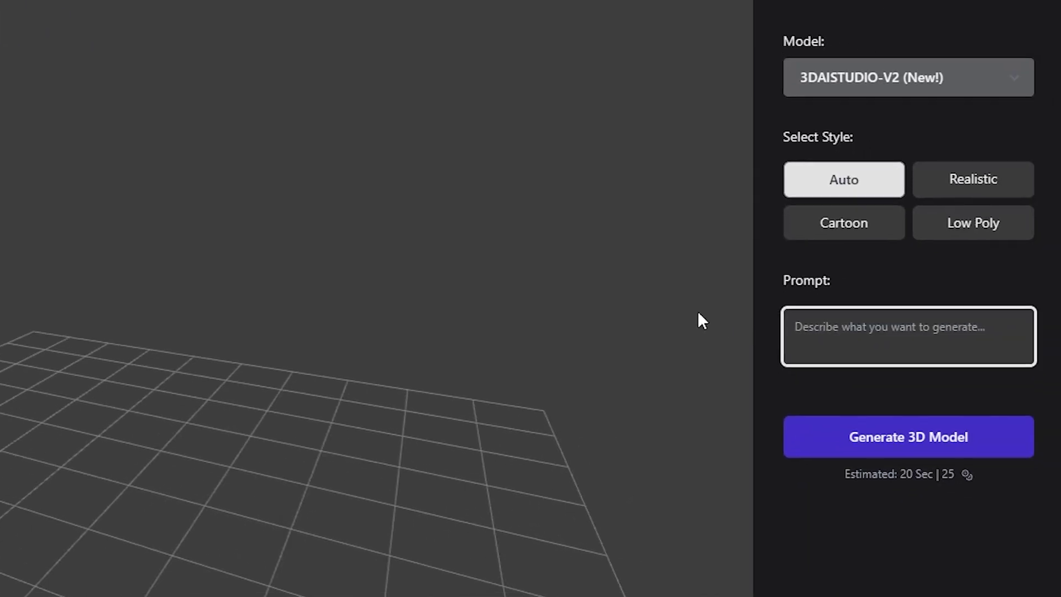
# Step: Switch to 3D AI Studio and generate a 3D model and an image of "Tall Christmas tree with a golden star on top, realistic, high poly, high res"
pyautogui.click(908, 436)
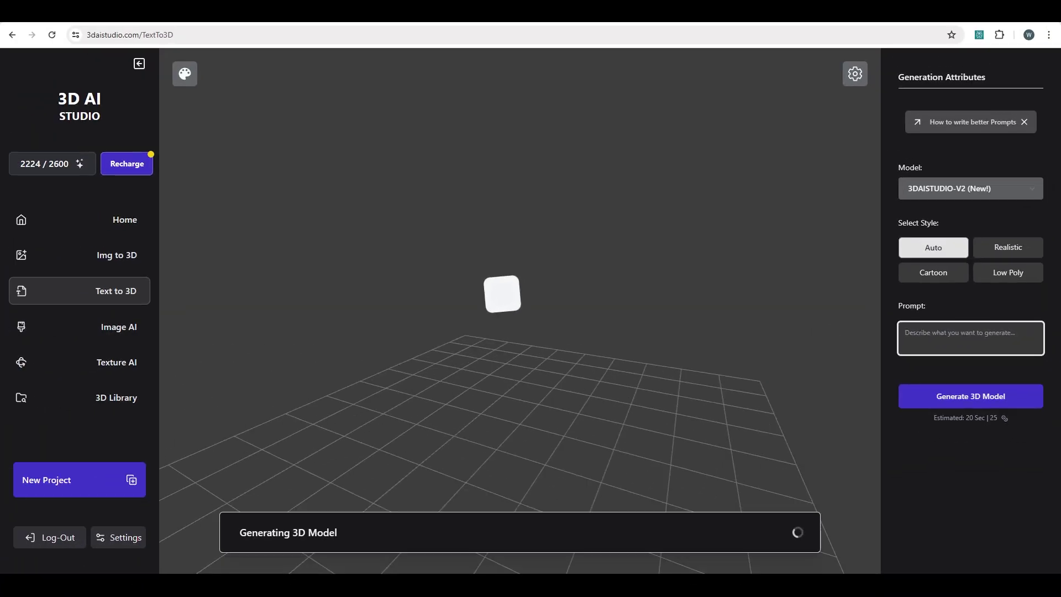
pyautogui.write('Tall Christmas tree with a golden star on top, realistic, high poly, high res')
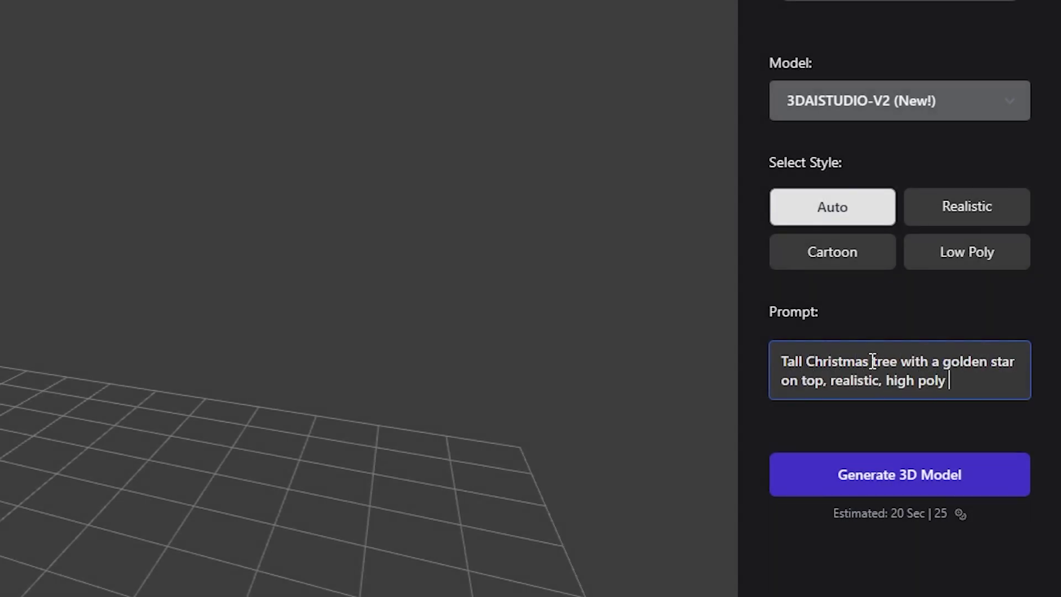
pyautogui.click(871, 475)
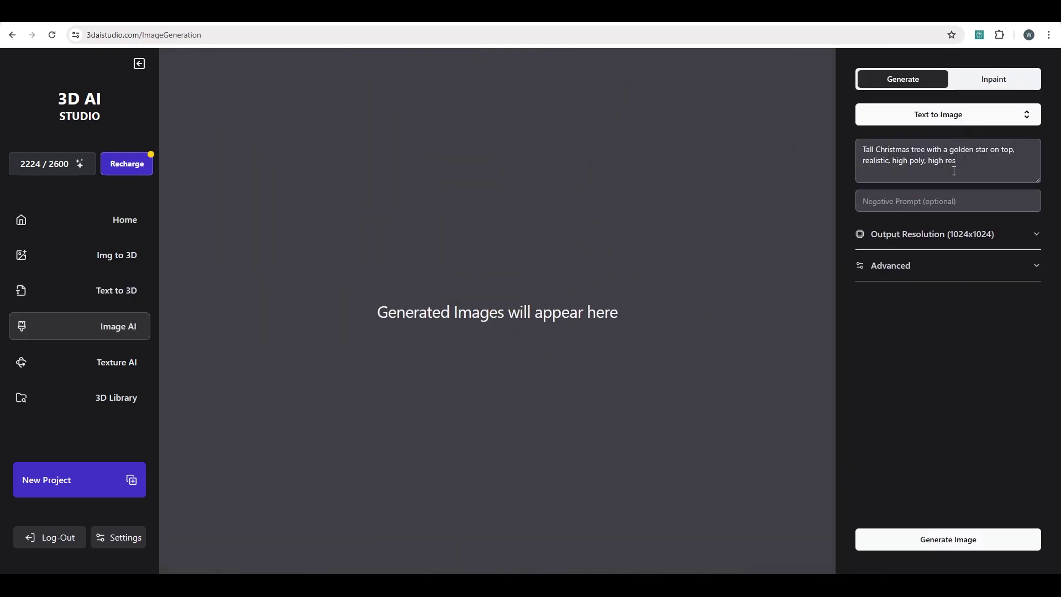
pyautogui.click(935, 539)
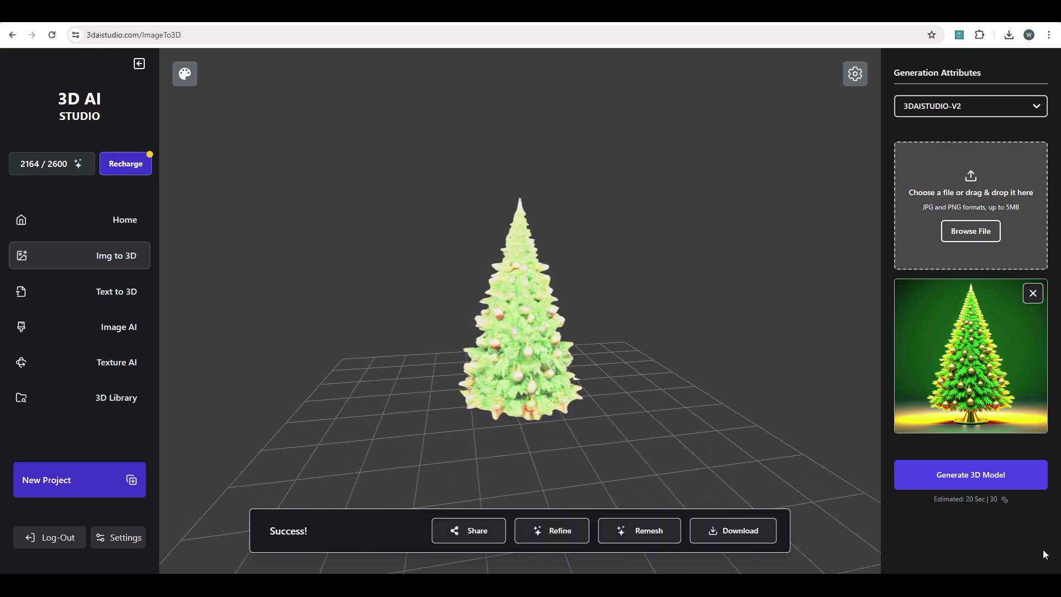
# Step: Refine the text-generated Christmas tree draft from the Home gallery and request a remesh of the Image Input tree draft
pyautogui.click(113, 231)
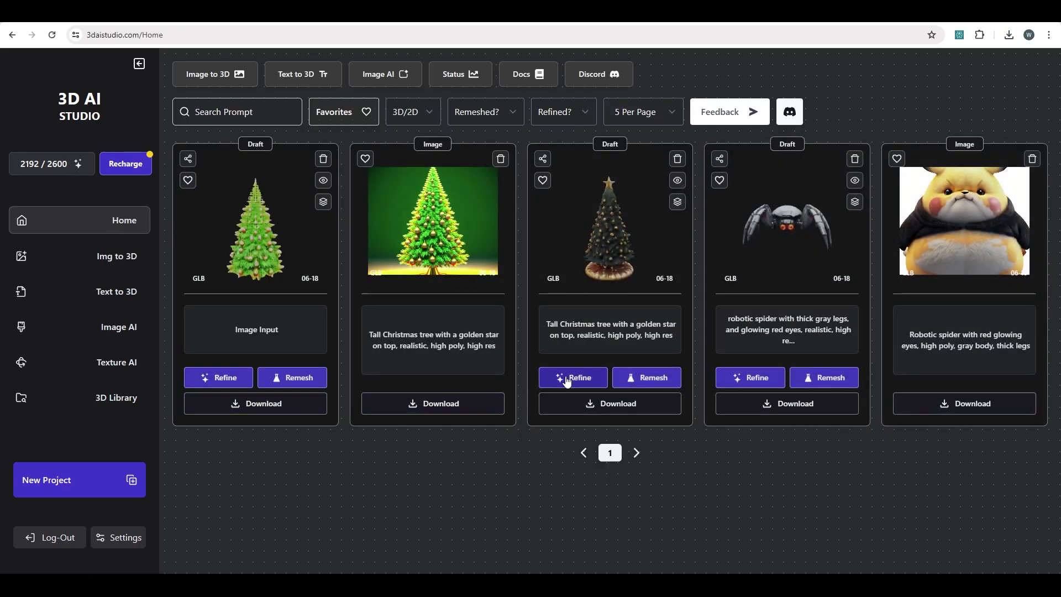
pyautogui.click(572, 378)
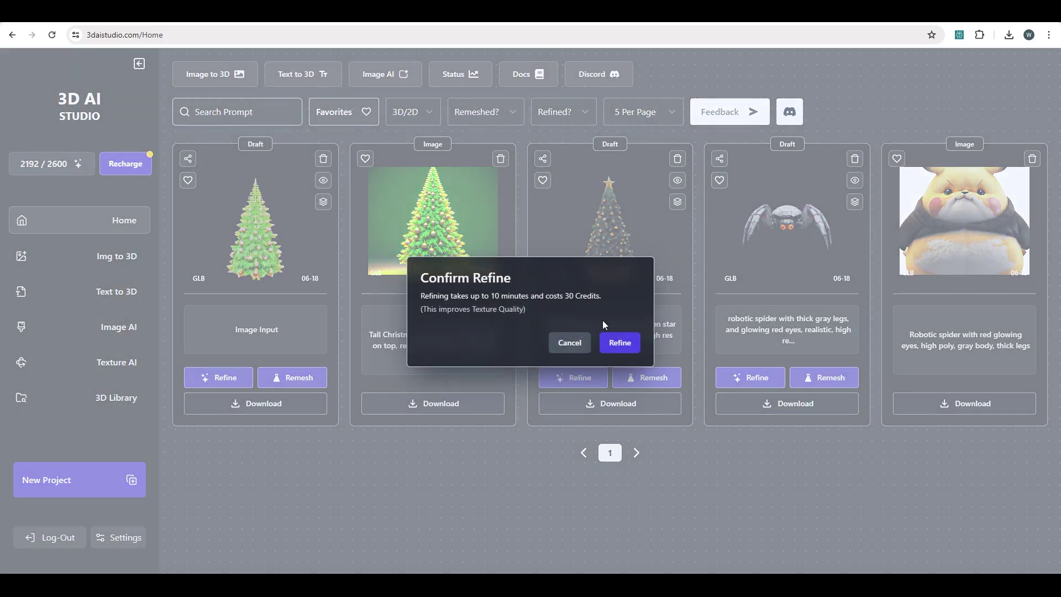
pyautogui.click(620, 342)
pyautogui.click(265, 381)
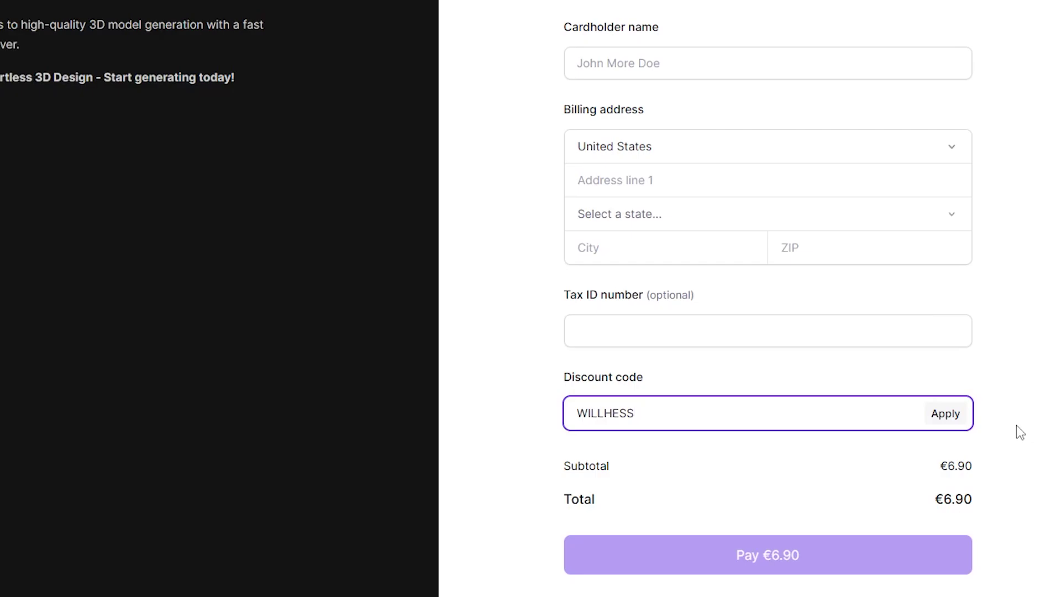
# Step: Apply the discount code on the 3D AI Studio checkout page
pyautogui.press('Return')
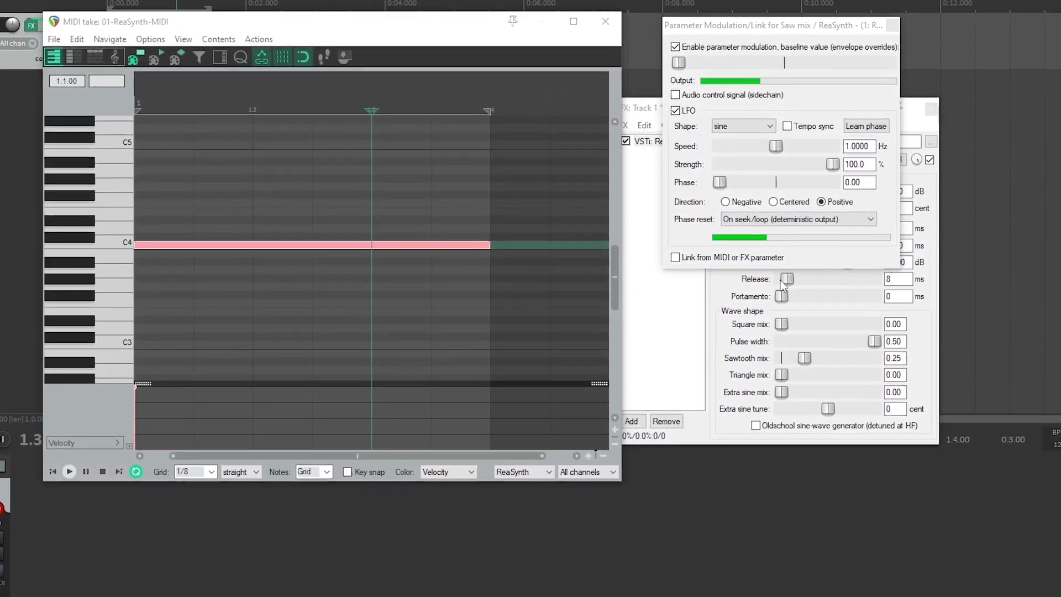
pyautogui.click(780, 280)
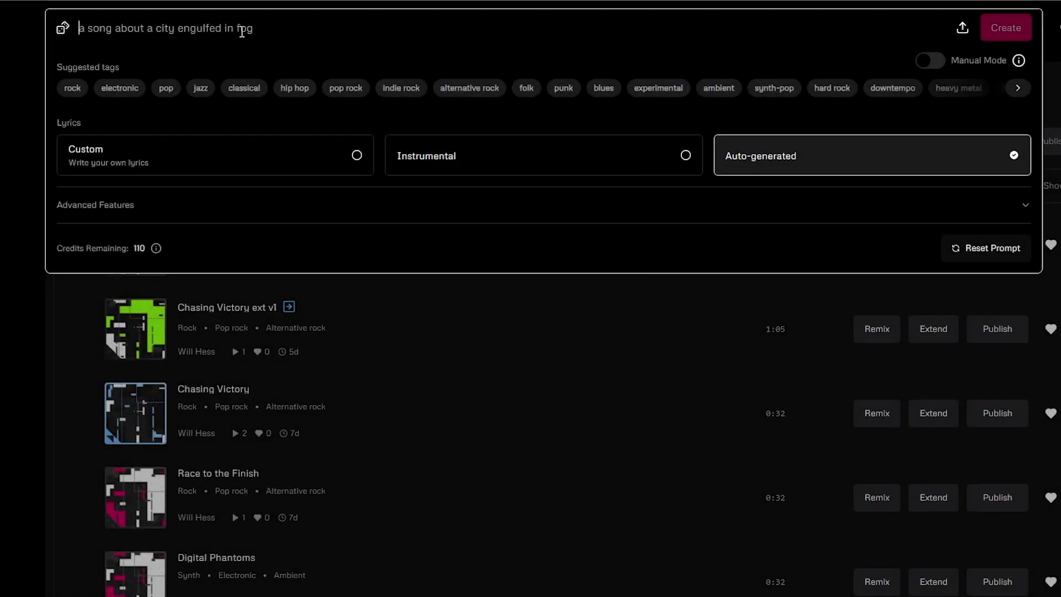
# Step: Create an instrumental track in the AI music generator from the prompt "Slow chill beat for a video game level on a beach"
pyautogui.write('Slow chill beat for a video game level on a beach')
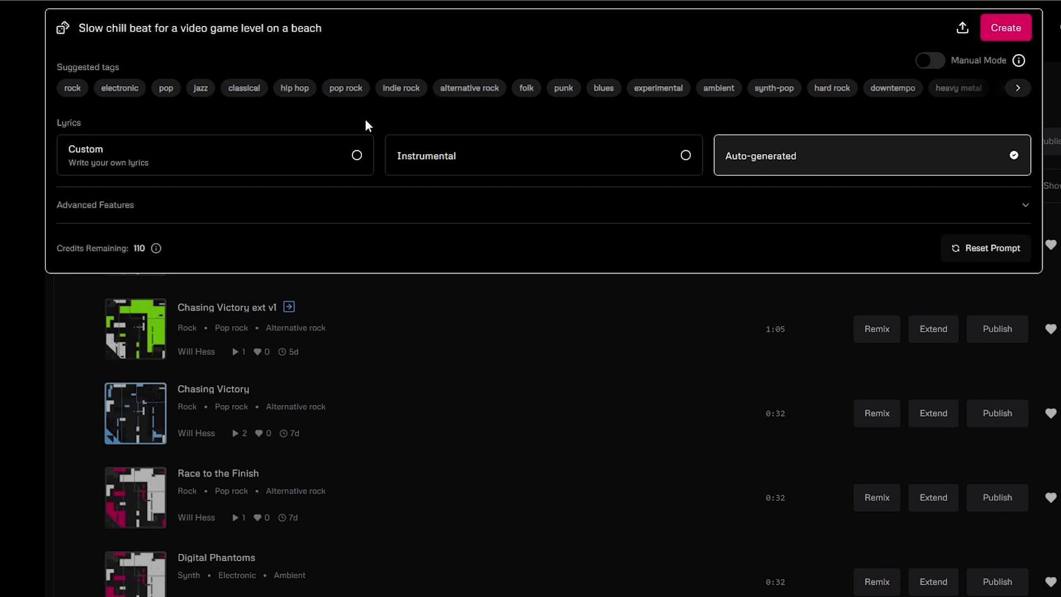
pyautogui.click(509, 157)
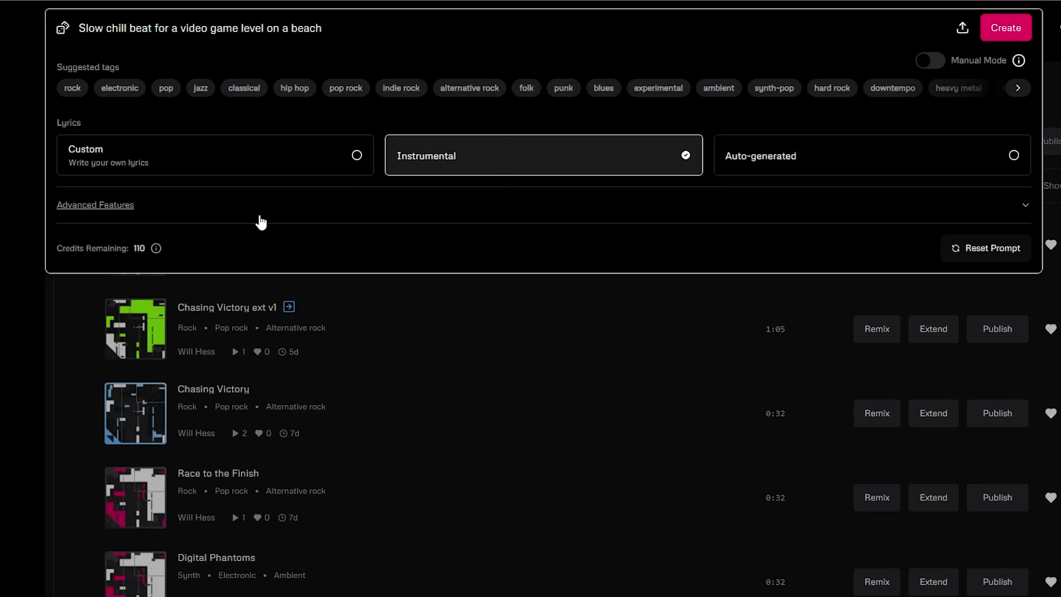
pyautogui.click(1005, 31)
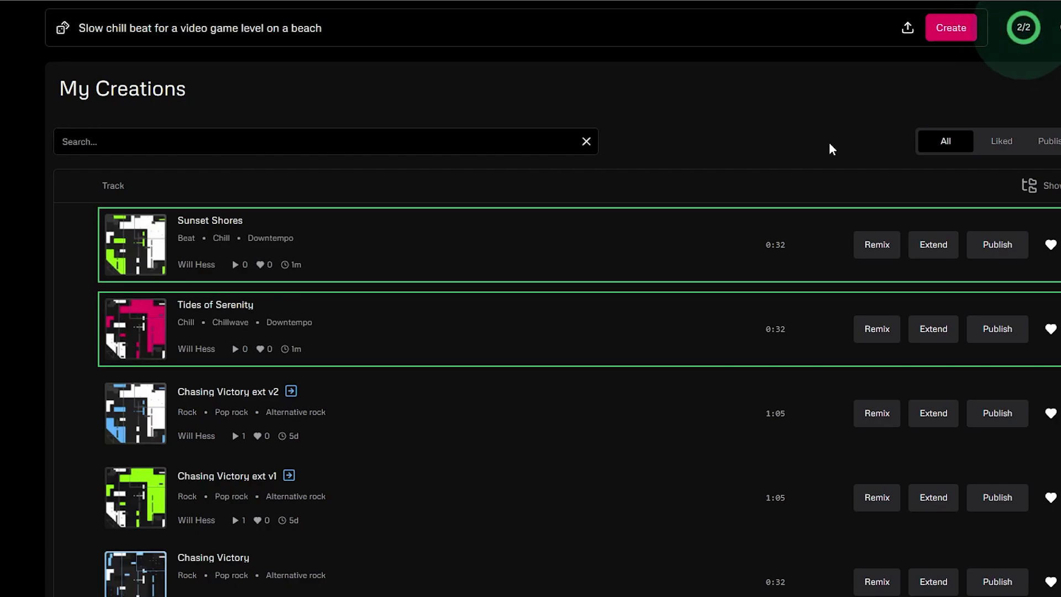
# Step: Play back the newly generated Sunset Shores and Tides of Serenity tracks
pyautogui.click(393, 253)
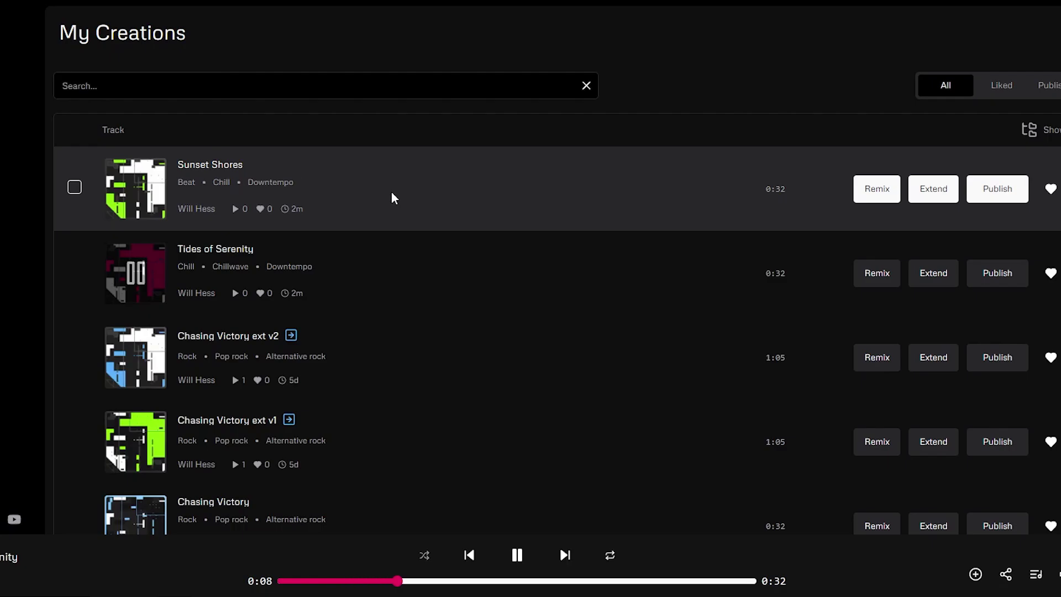
pyautogui.scroll(1, 284, 155)
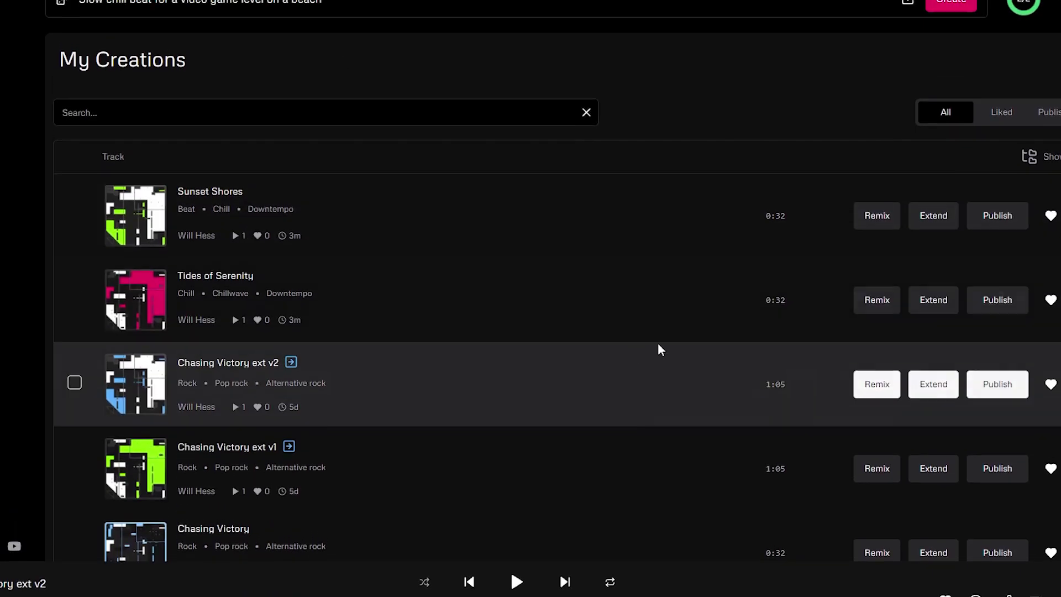
# Step: Extend the Tides of Serenity track with an instrumental outro
pyautogui.click(932, 321)
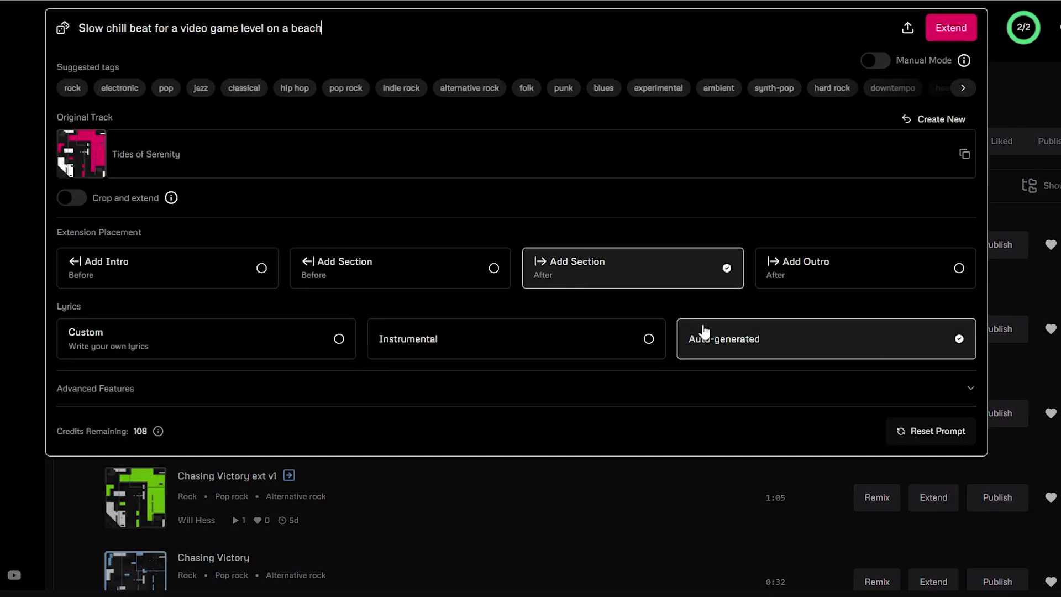
pyautogui.click(821, 269)
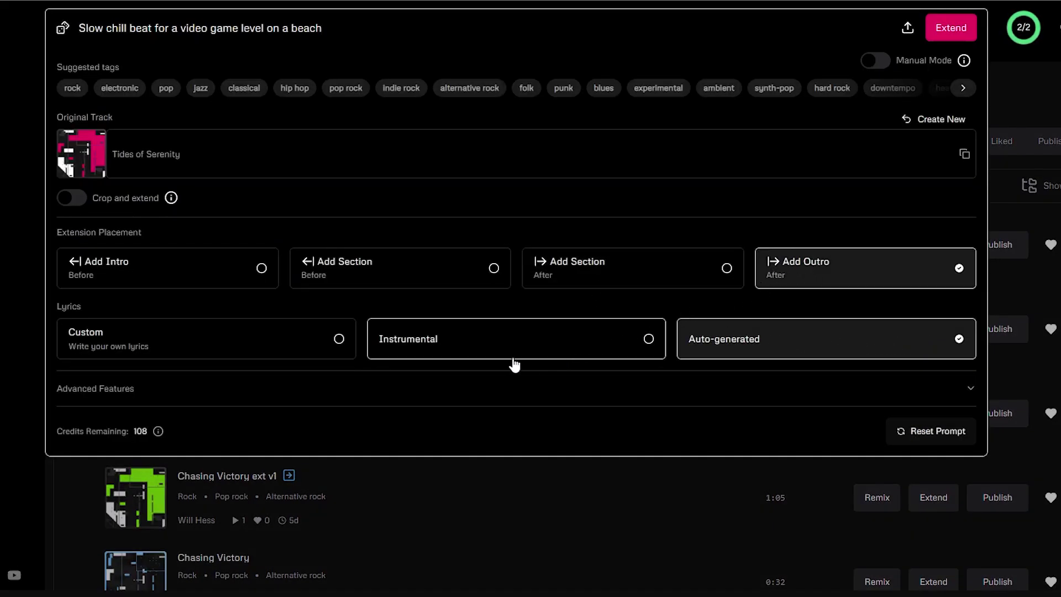
pyautogui.click(460, 354)
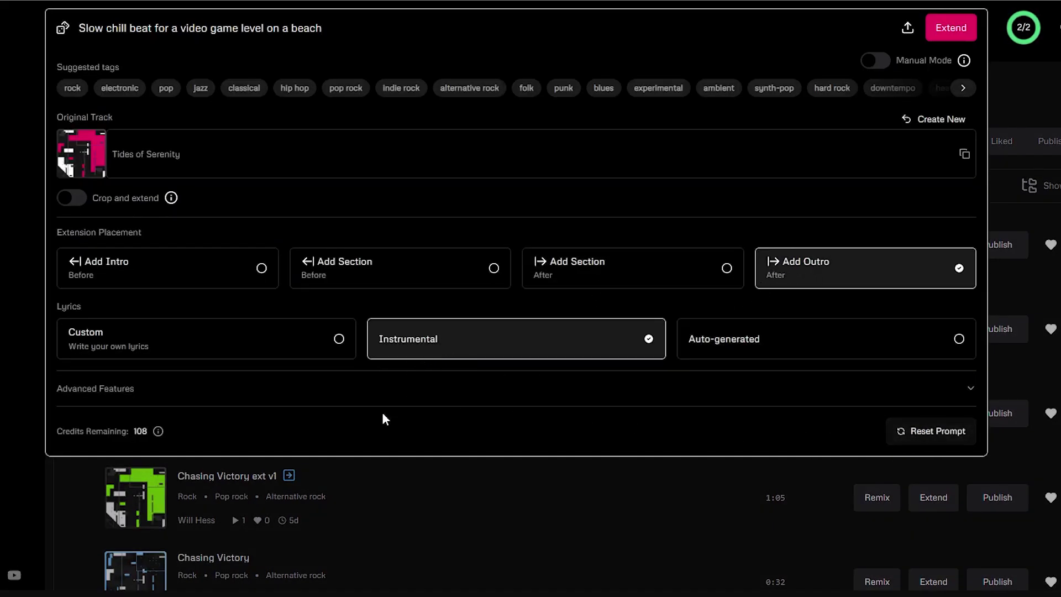
pyautogui.click(954, 28)
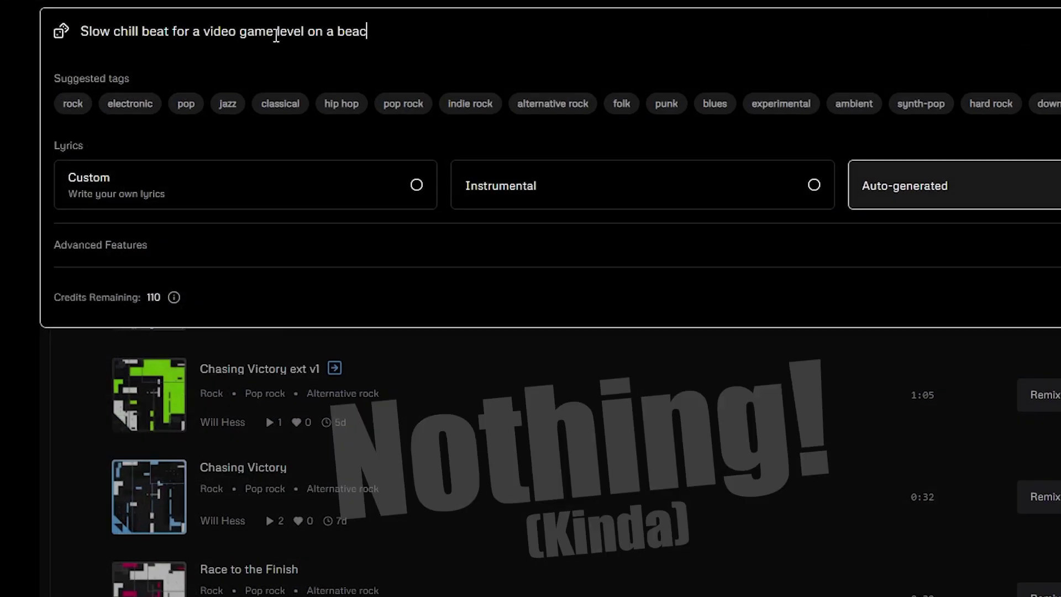
# Step: Enter the music prompt "Slow chill beat for a video game level on a beach" and choose instrumental output
pyautogui.write('h')
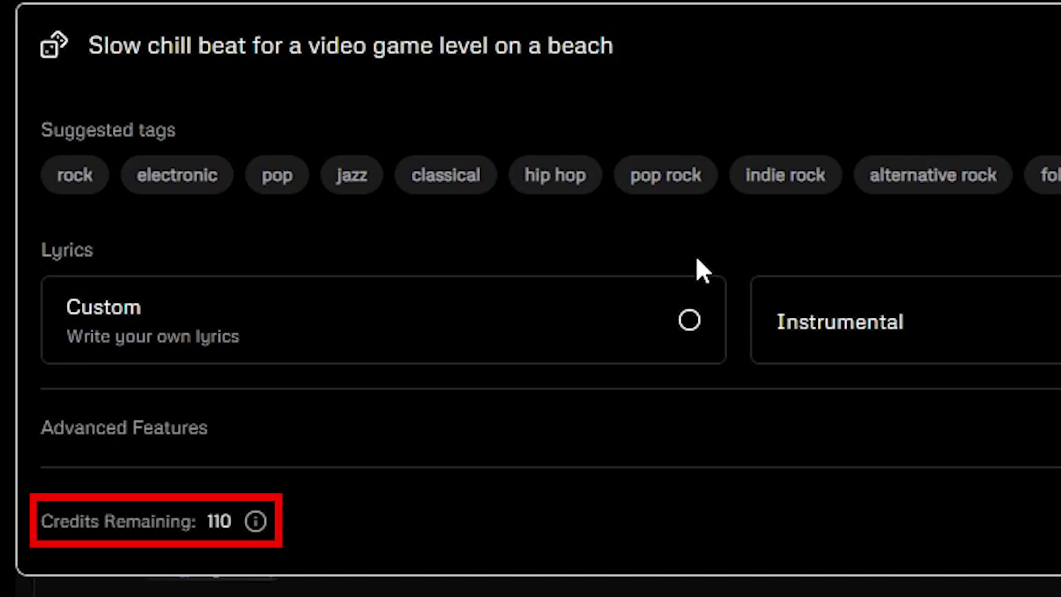
pyautogui.click(1022, 327)
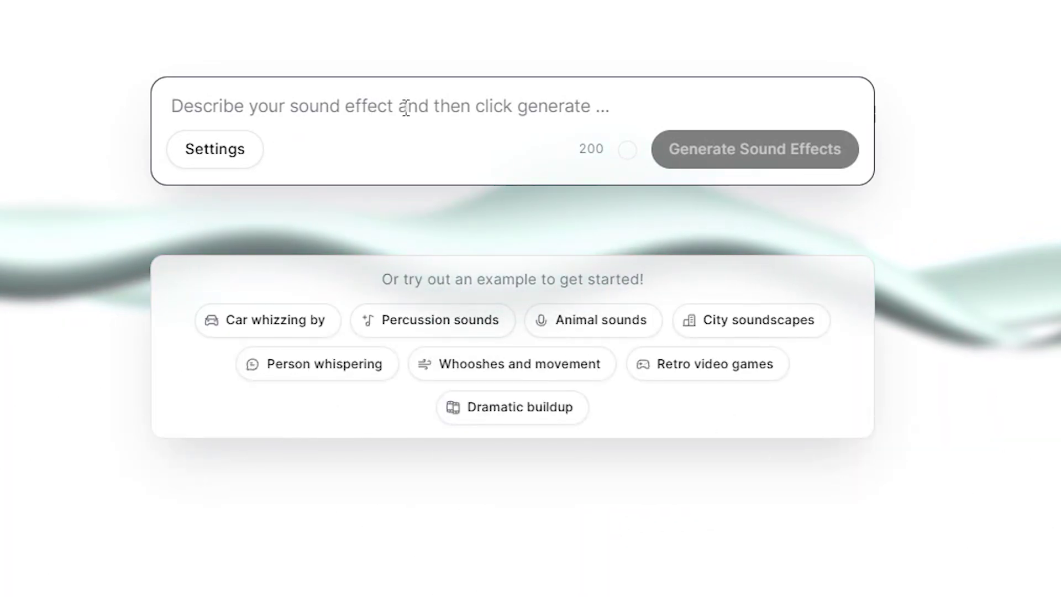
# Step: Generate AI sound effects from the description "Coin Ding"
pyautogui.write('Coin Di')
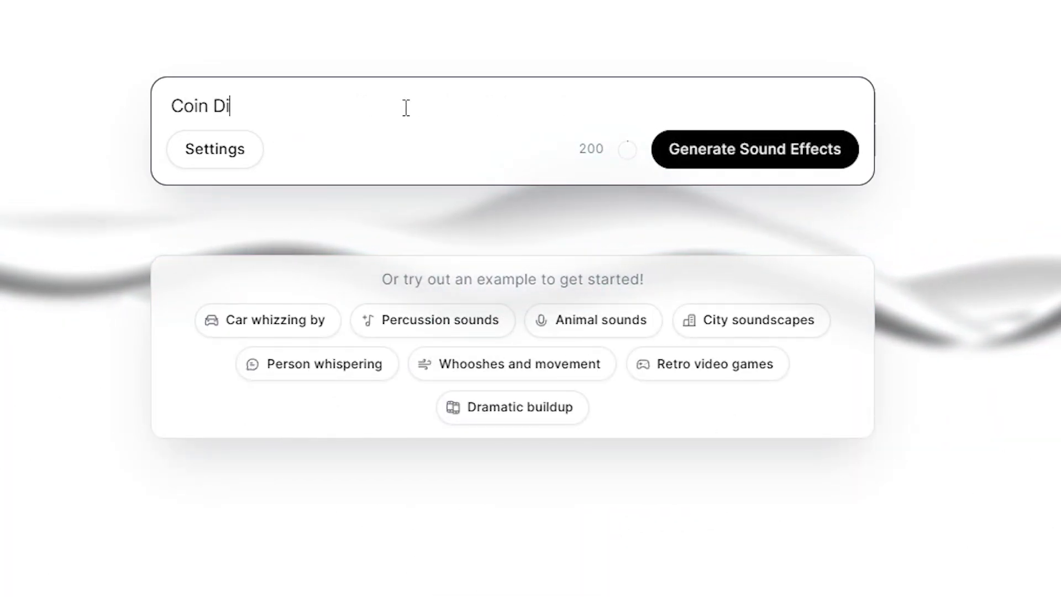
pyautogui.write('ng')
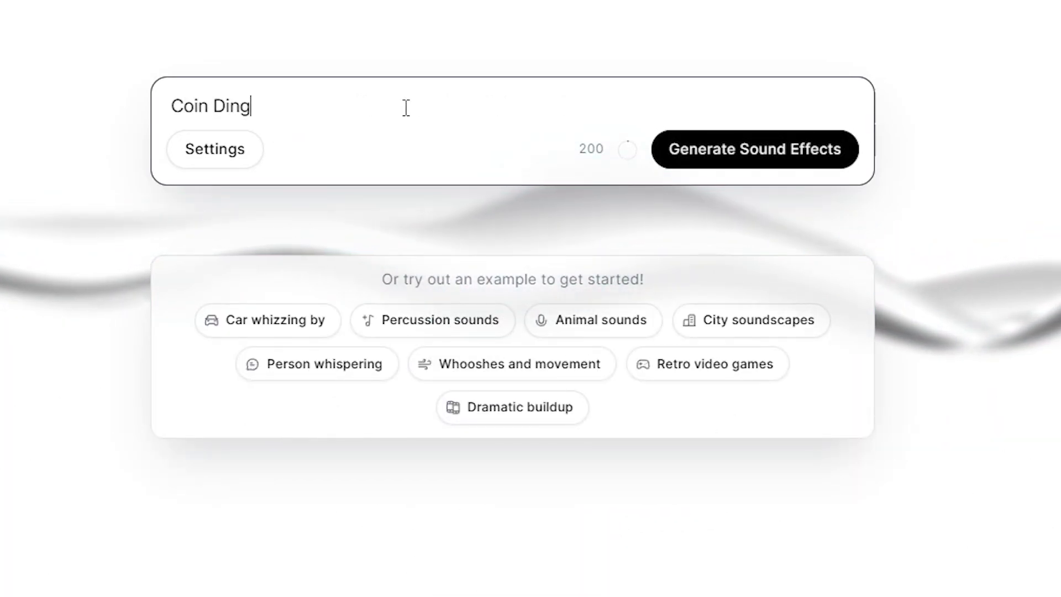
pyautogui.click(748, 164)
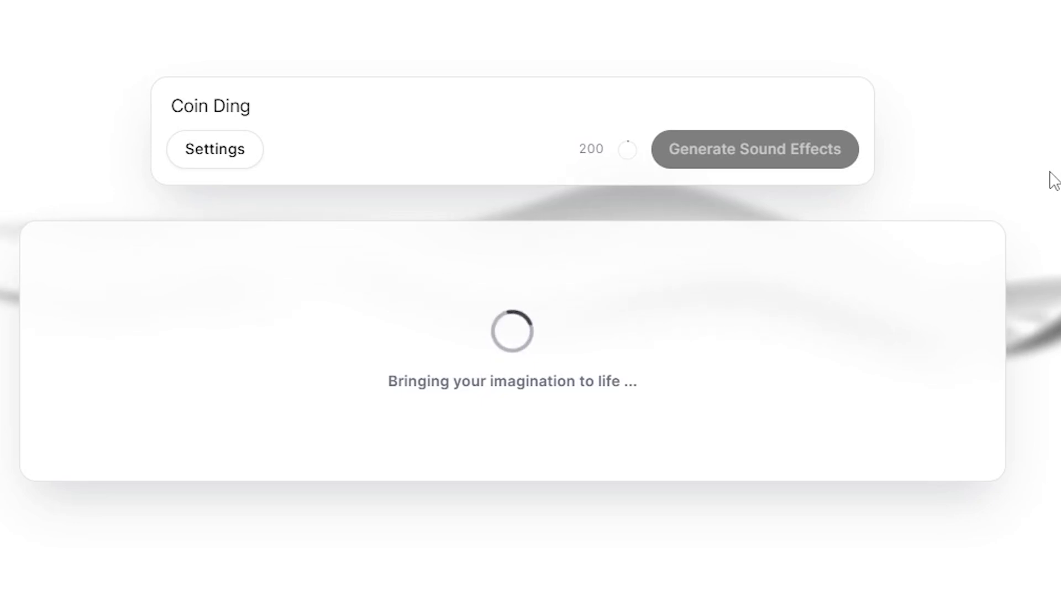
# Step: Play back all four generated Coin Ding sound effects one after another
pyautogui.click(917, 285)
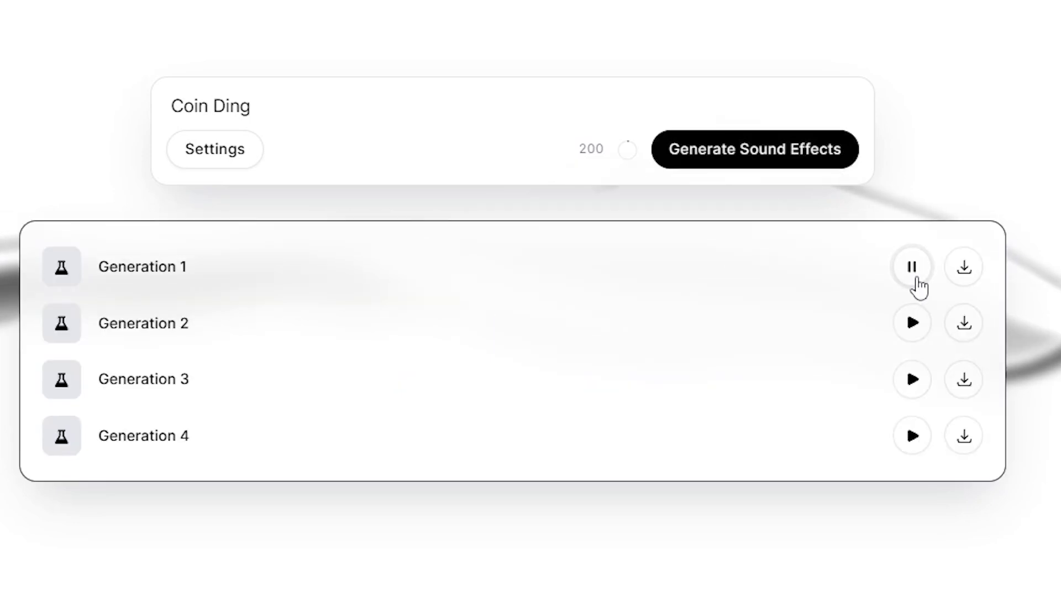
pyautogui.click(909, 322)
pyautogui.click(910, 386)
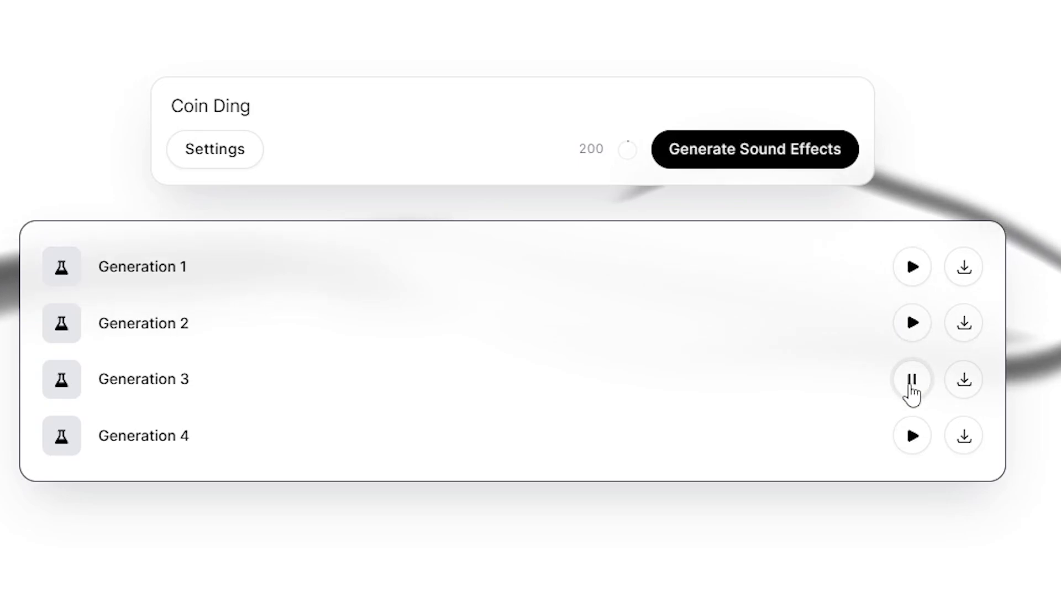
pyautogui.click(908, 439)
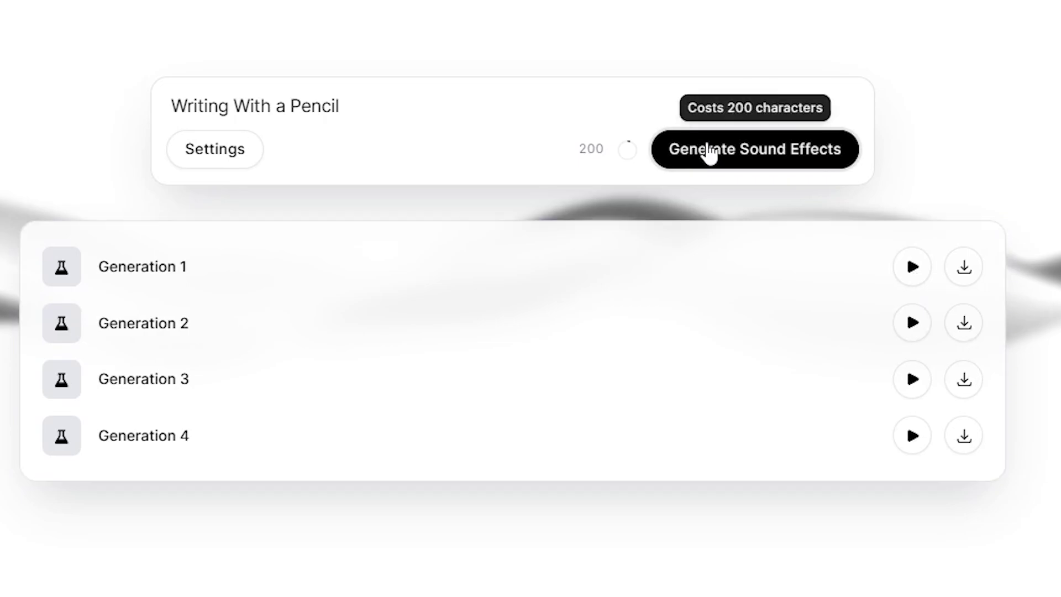
# Step: Generate sound effects for "Writing With a Pencil" and play back all four generations
pyautogui.click(704, 151)
pyautogui.click(910, 269)
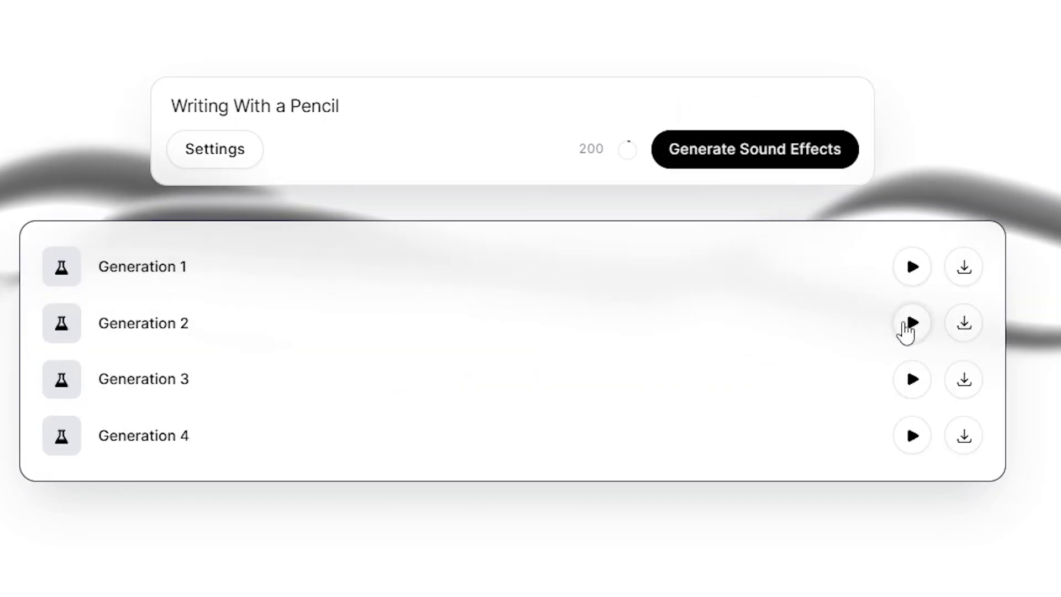
pyautogui.click(907, 330)
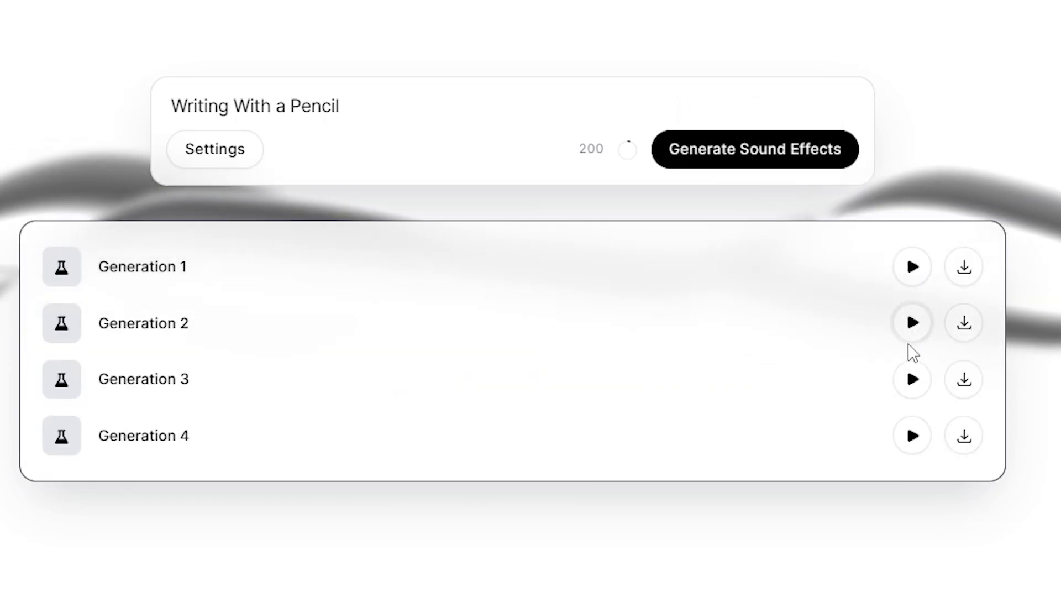
pyautogui.click(912, 384)
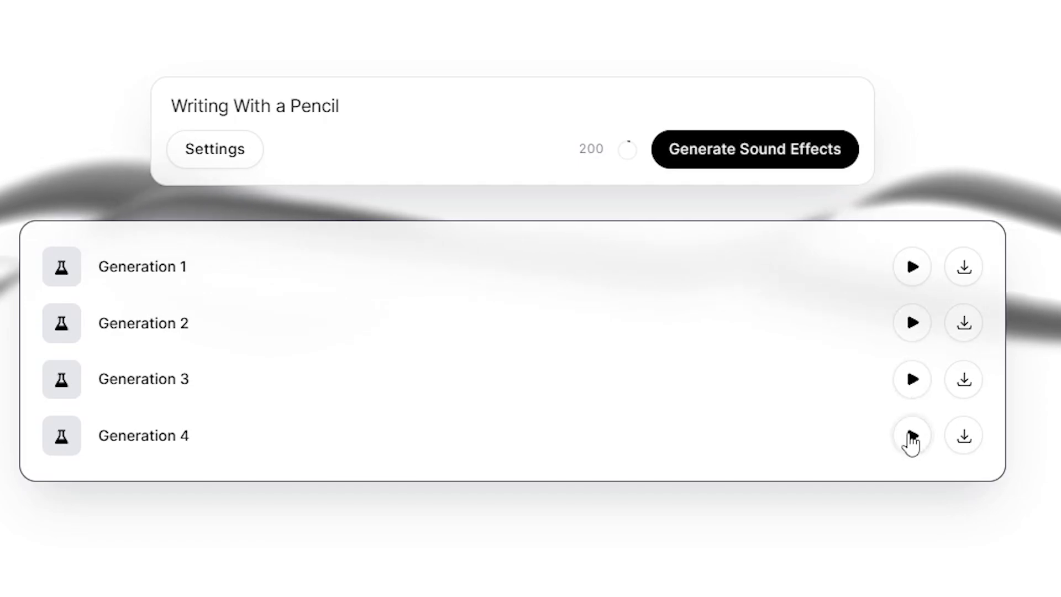
pyautogui.click(911, 439)
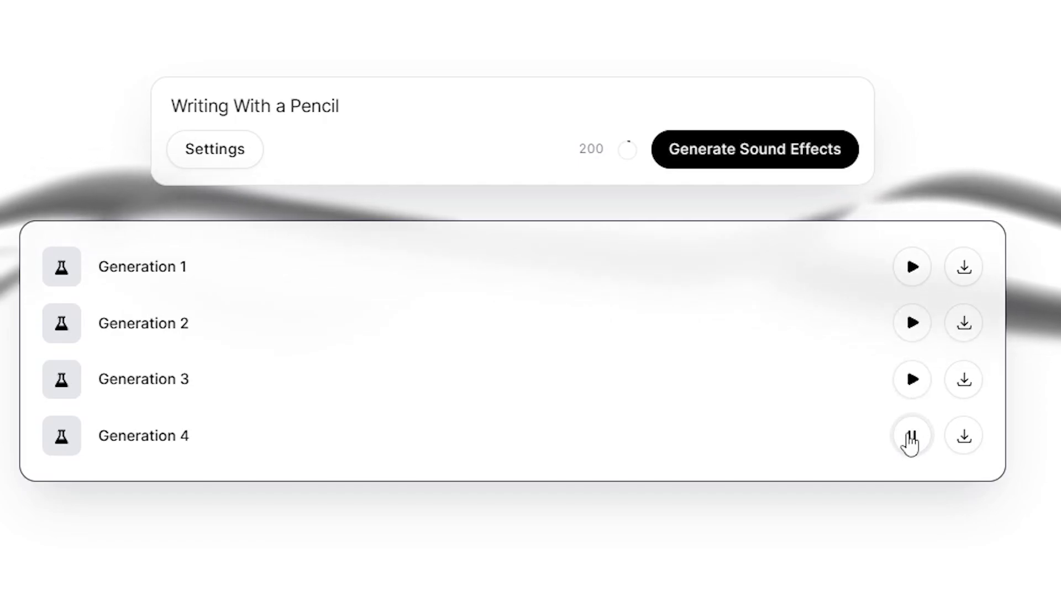
# Step: Generate sound effects for "Squeaky Floor" and play back Generation 1
pyautogui.click(715, 148)
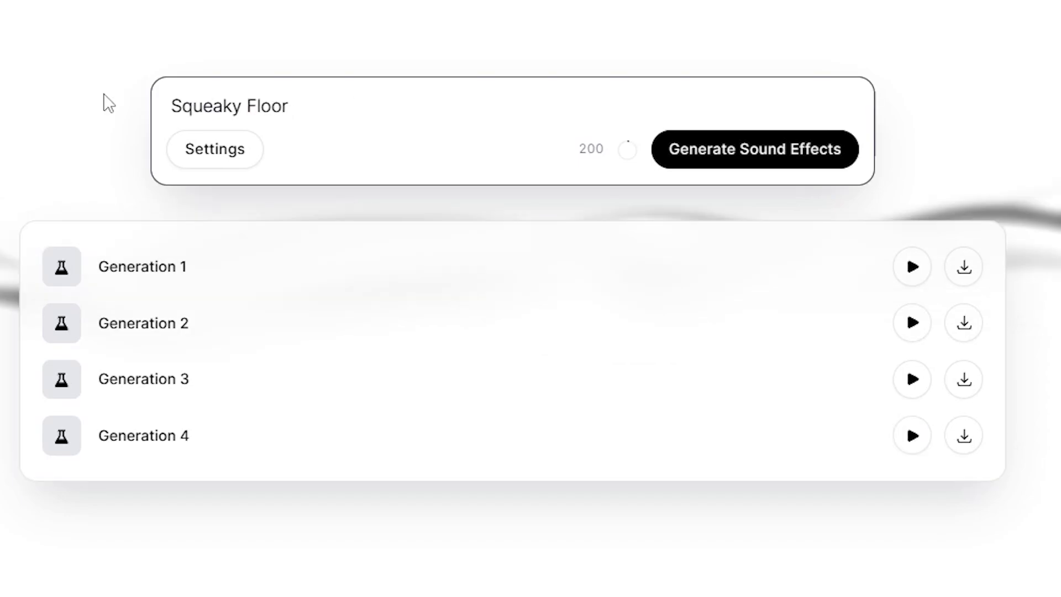
pyautogui.click(722, 165)
pyautogui.click(911, 270)
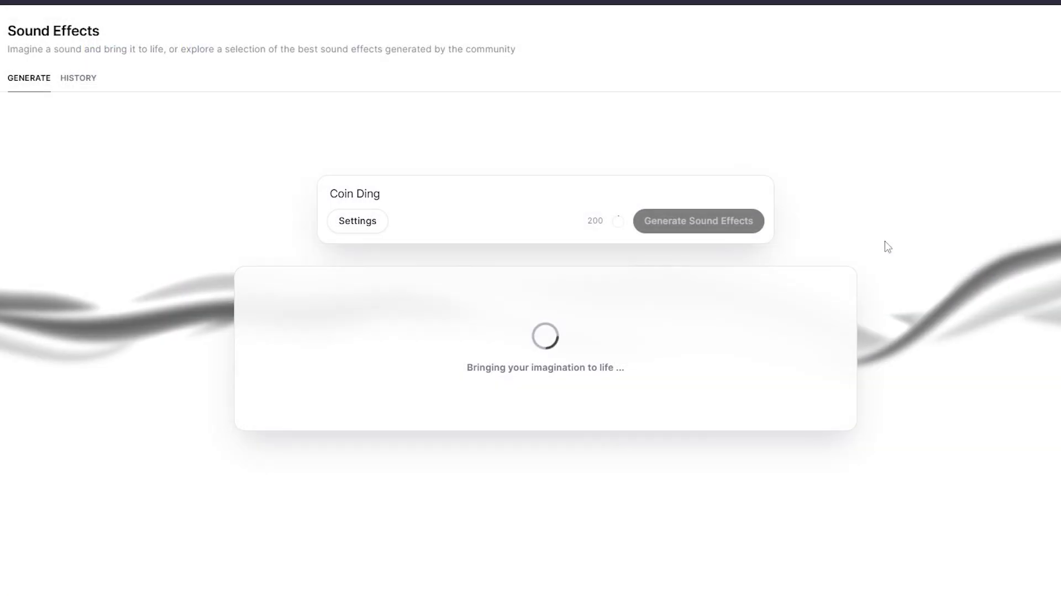
# Step: Play back the first sound effect generated for "Coin Ding"
pyautogui.click(800, 303)
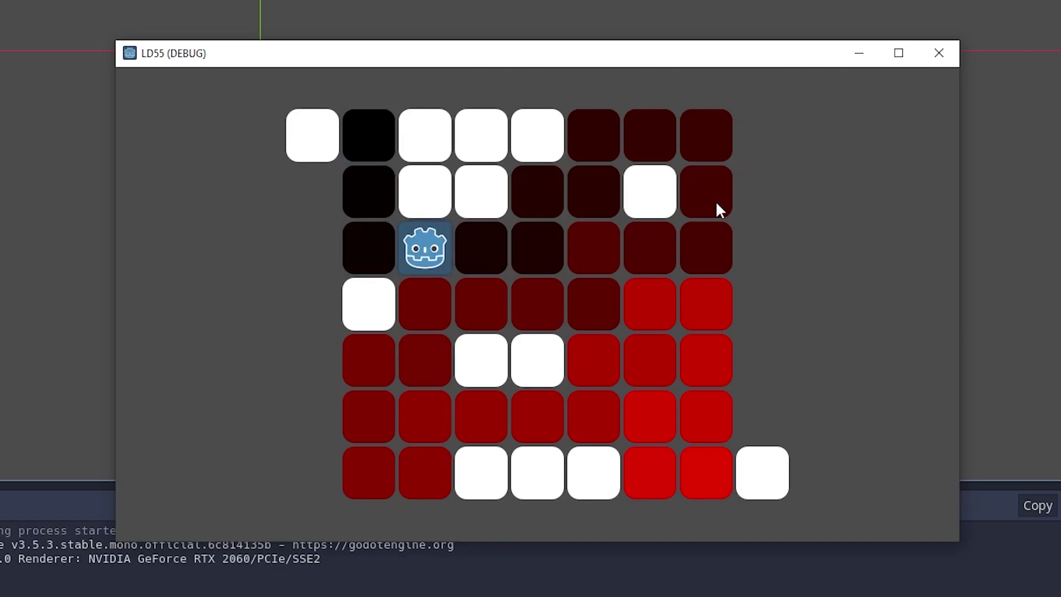
# Step: Switch to the running LD55 debug game and move the Godot icon along the dark path tiles to the grid's upper-right corner
pyautogui.press('Right')
pyautogui.press('Right')
pyautogui.press('Up')
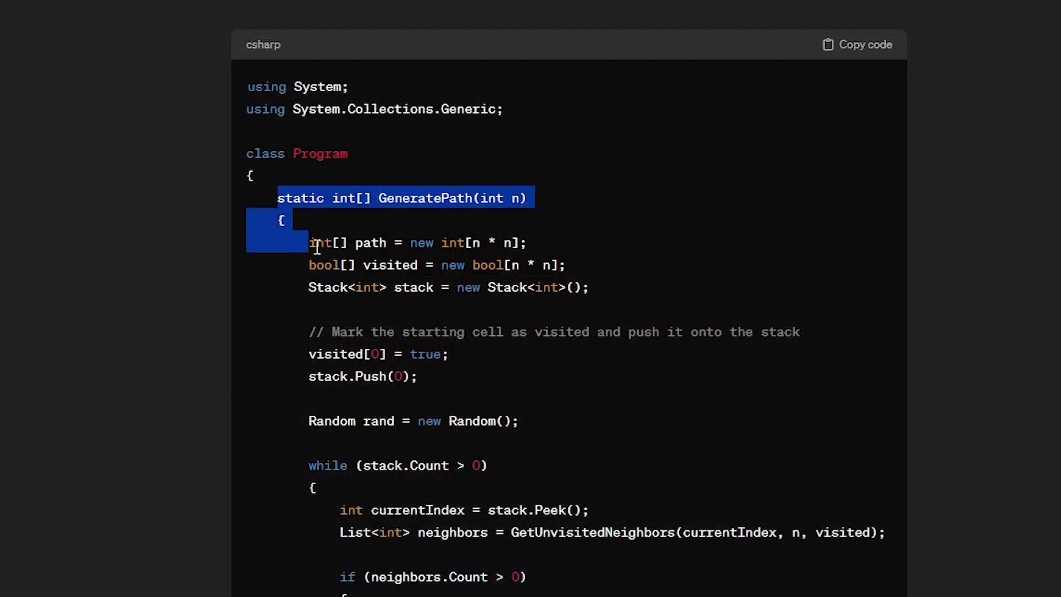
# Step: Select the generated C# code from the GeneratePath method onward in the AI chat answer
pyautogui.moveTo(316, 247); pyautogui.dragTo(353, 594)
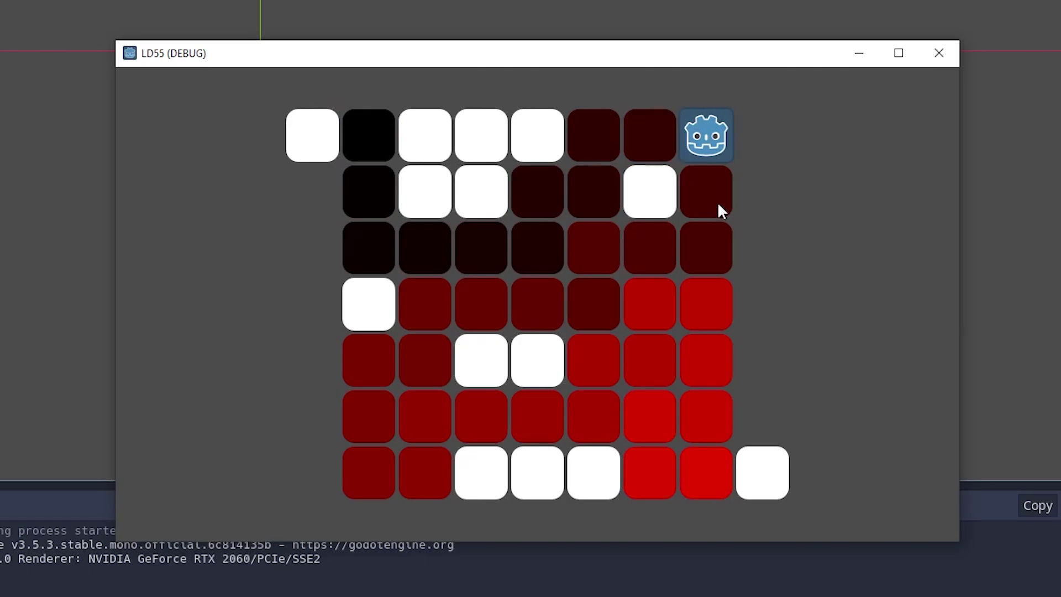
# Step: Test the generated path in the LD55 debug game by moving the Godot icon along the red tiles
pyautogui.press('Down')
pyautogui.press('Down')
pyautogui.press('Down')
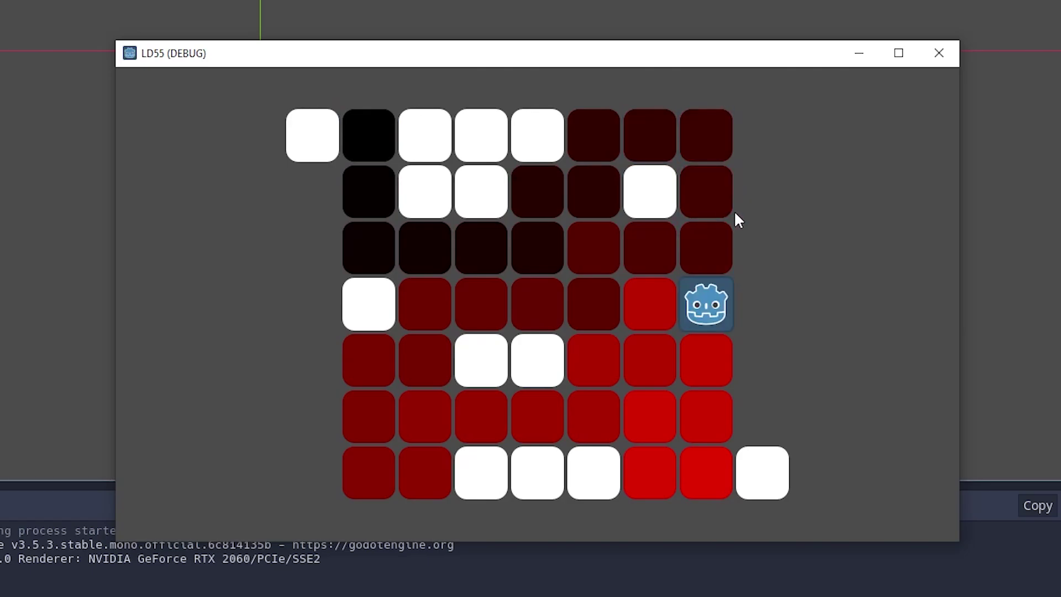
pyautogui.press('Up')
pyautogui.press('Left')
pyautogui.press('Down')
pyautogui.press('Left')
pyautogui.press('Left')
pyautogui.press('Left')
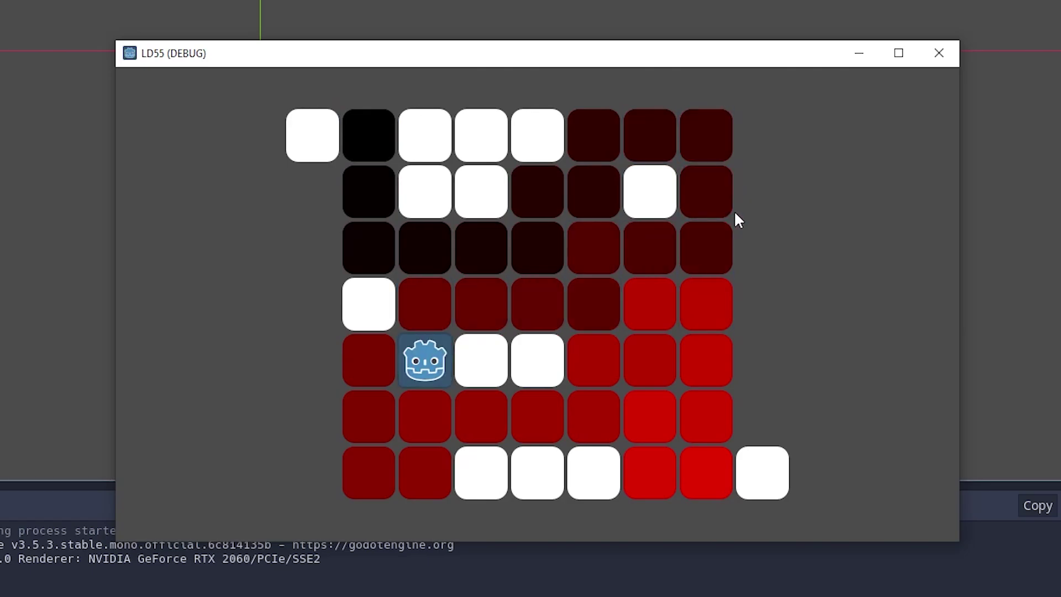
pyautogui.press('Right')
pyautogui.press('Up')
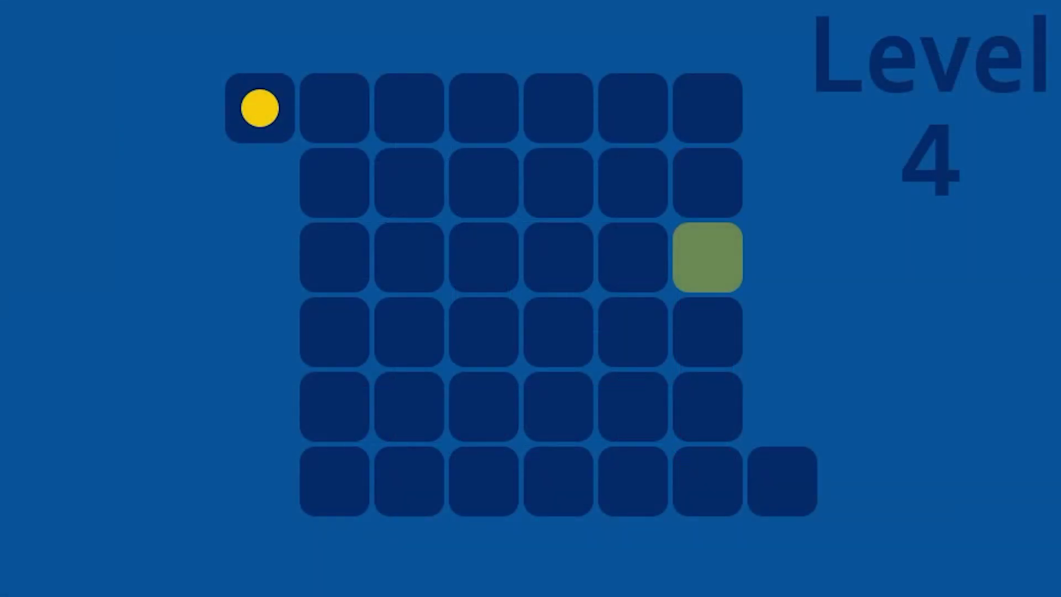
pyautogui.press('Down')
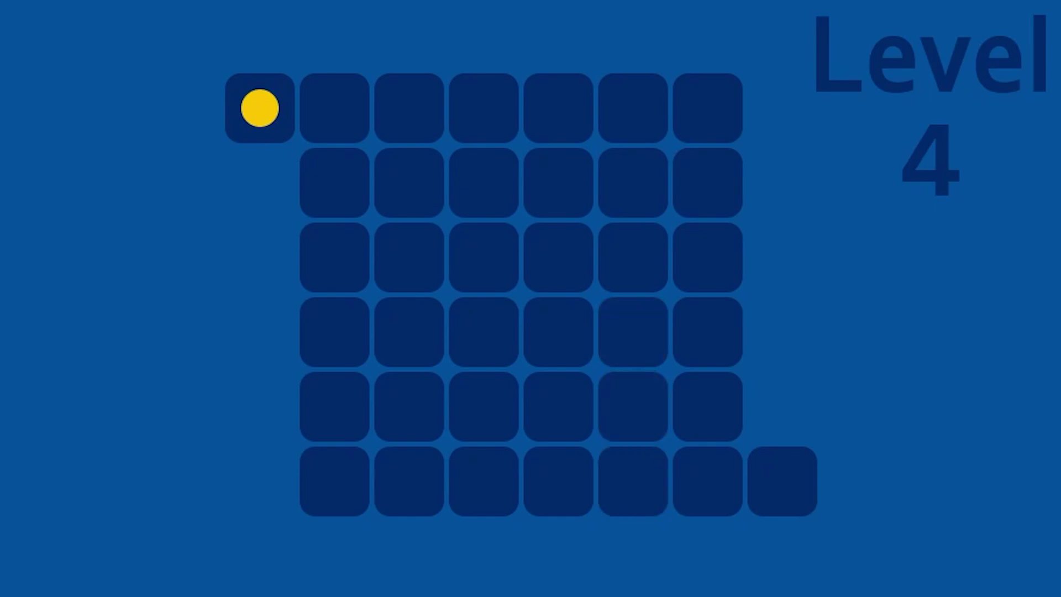
pyautogui.press('Right')
pyautogui.press('Down')
pyautogui.press('Right')
pyautogui.press('Down')
pyautogui.press('Left')
pyautogui.press('Down')
pyautogui.press('Down')
pyautogui.press('Down')
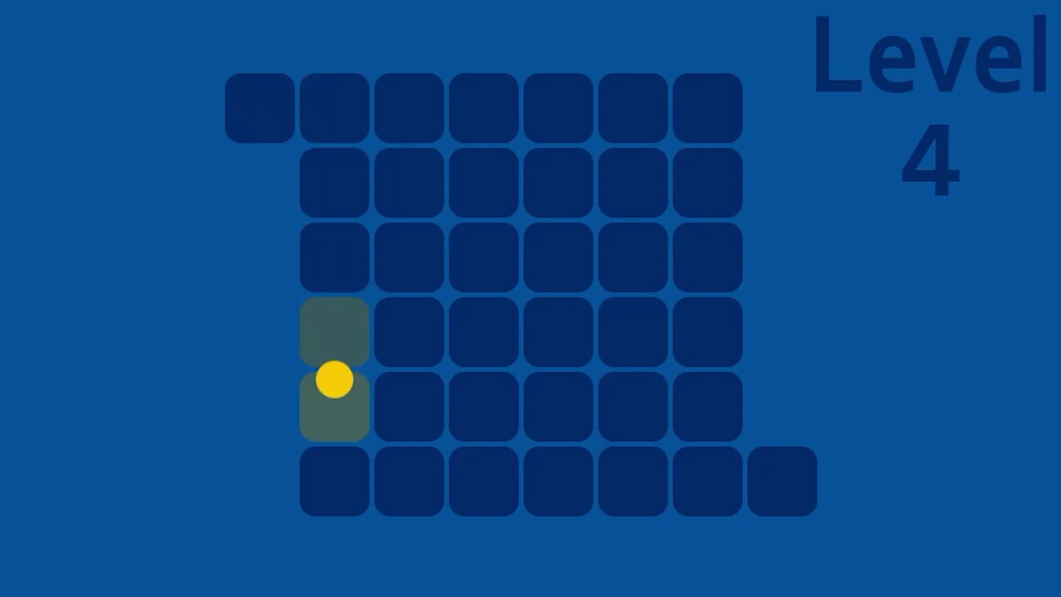
pyautogui.press('Right')
pyautogui.press('Up')
pyautogui.press('Up')
pyautogui.press('Right')
pyautogui.press('Up')
pyautogui.press('Up')
pyautogui.press('Right')
pyautogui.press('Right')
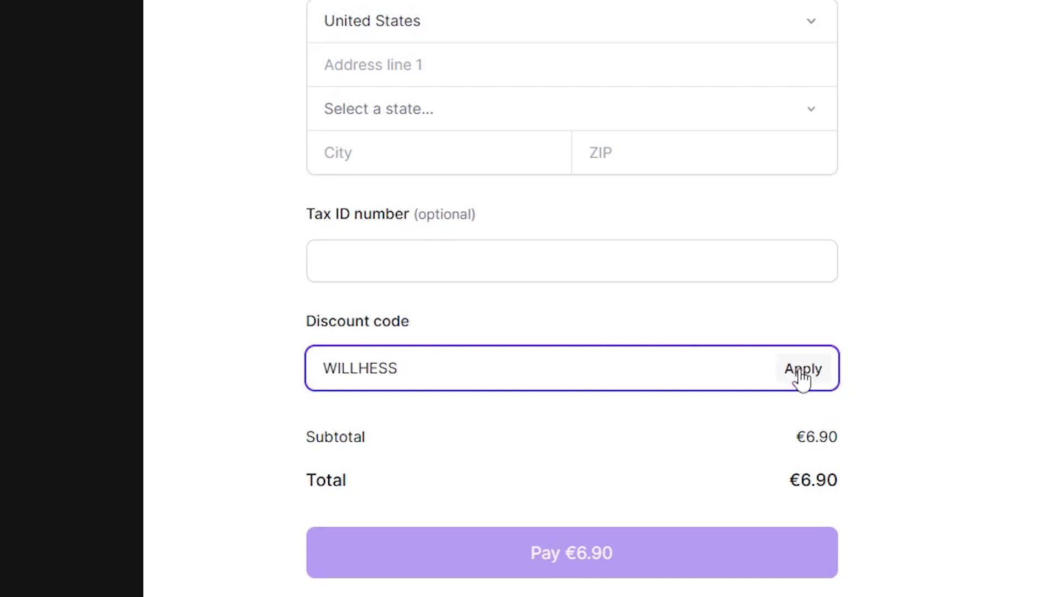
# Step: Apply the creator's discount code to the order on the checkout page
pyautogui.press('Return')
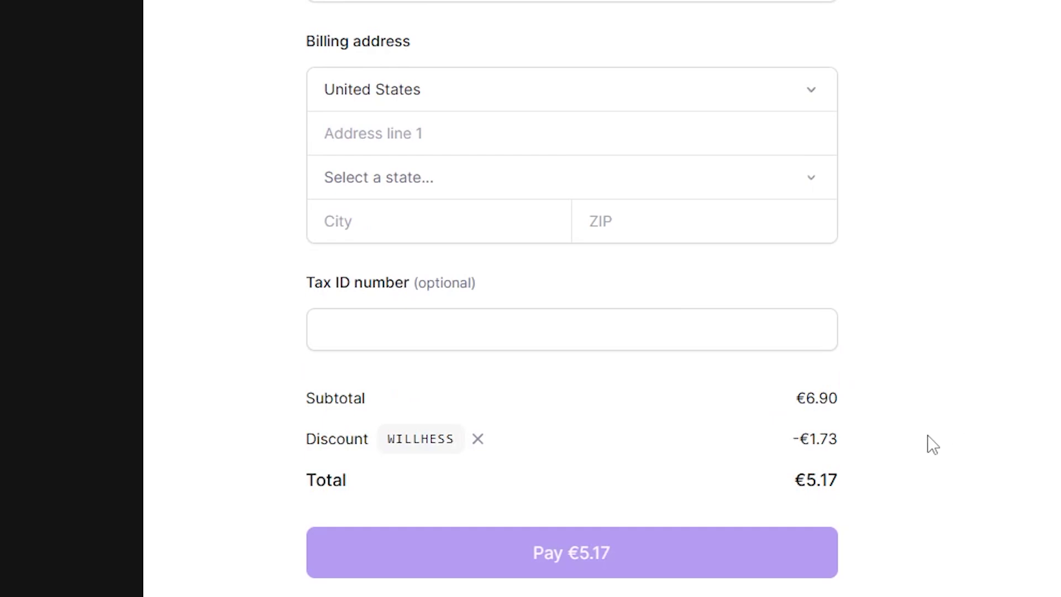